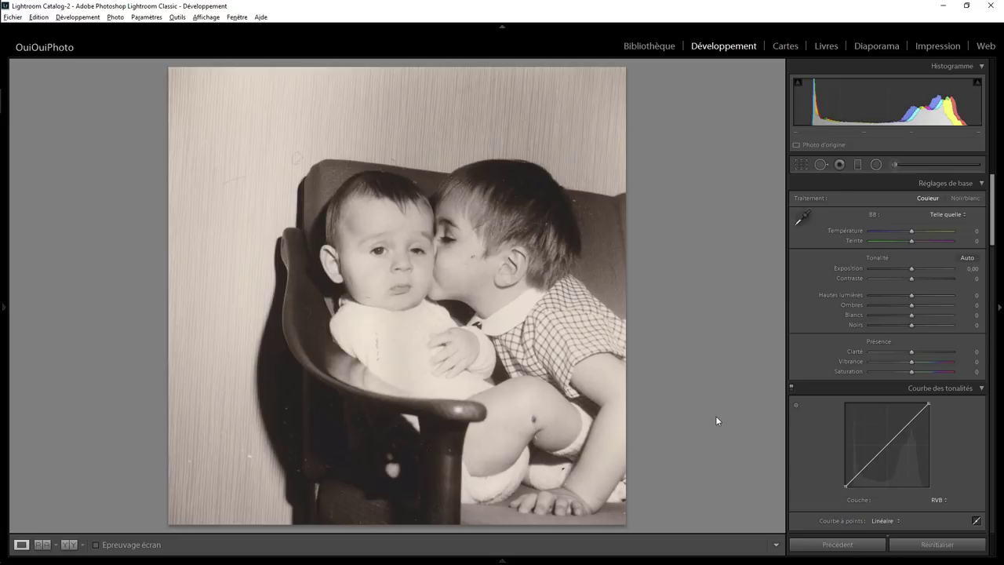
Step: Switch between the colorized edit and the original sepia photo, ending on the colorized version
{"action": "key", "text": "Right"}
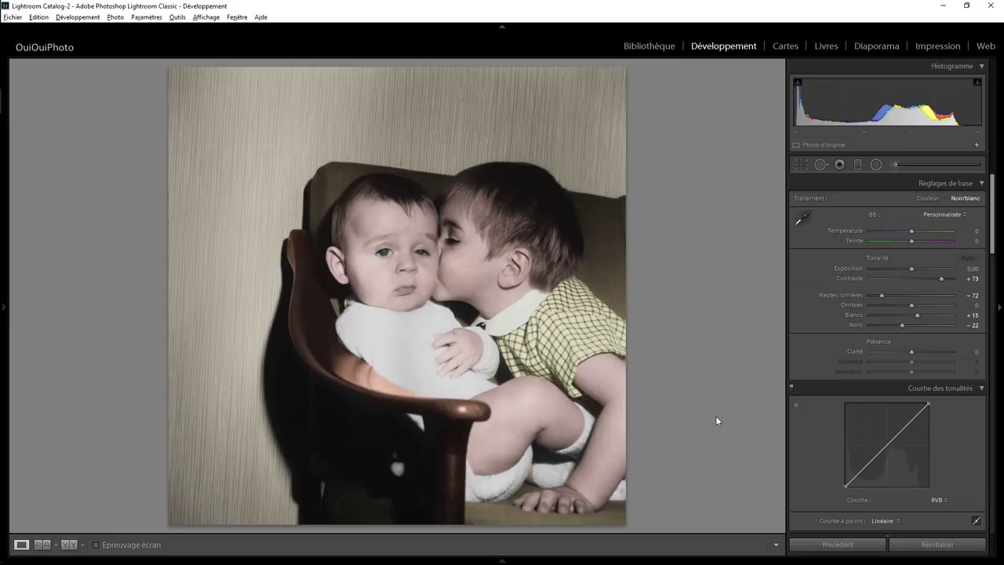
{"action": "key", "text": "Left"}
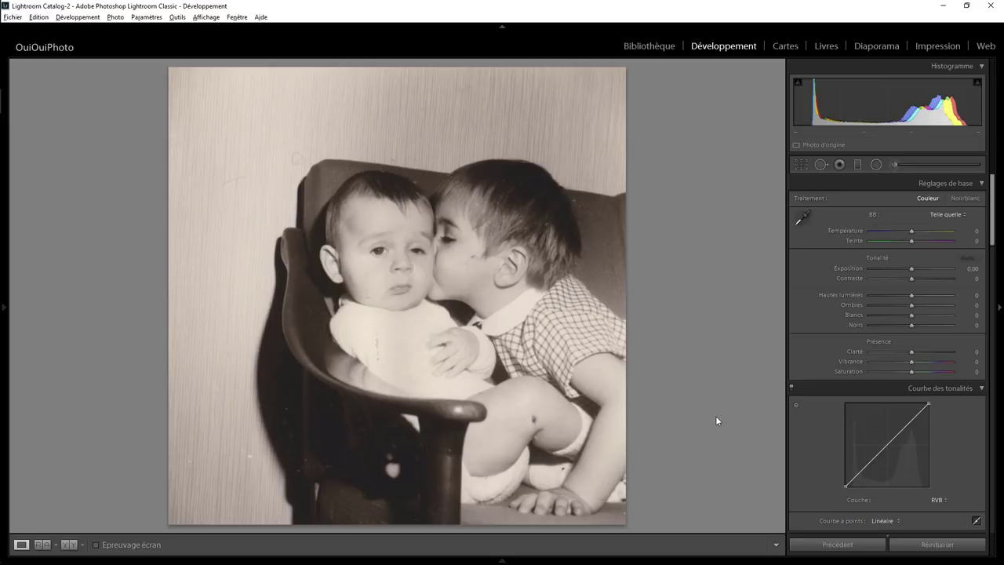
{"action": "key", "text": "Right"}
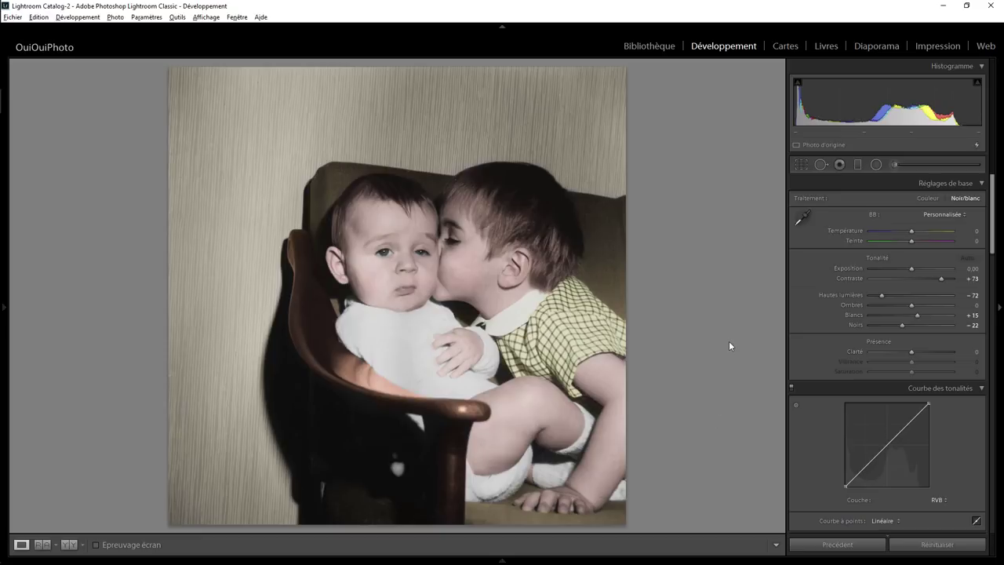
Step: Review the spot-removal, graduated, radial and brush adjustments, ending on the graduated filter
{"action": "left_click", "coordinate": [821, 167]}
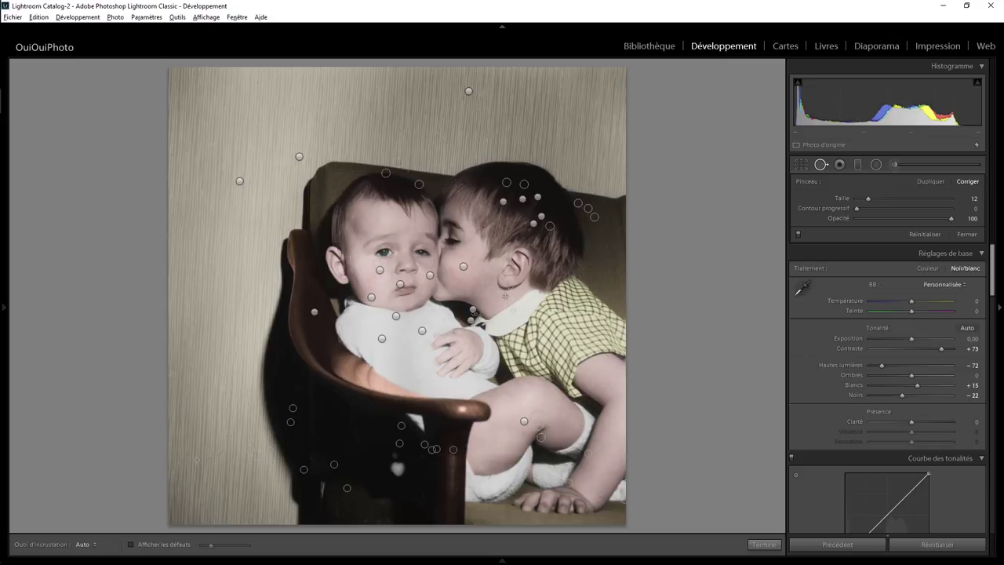
{"action": "left_click", "coordinate": [856, 166]}
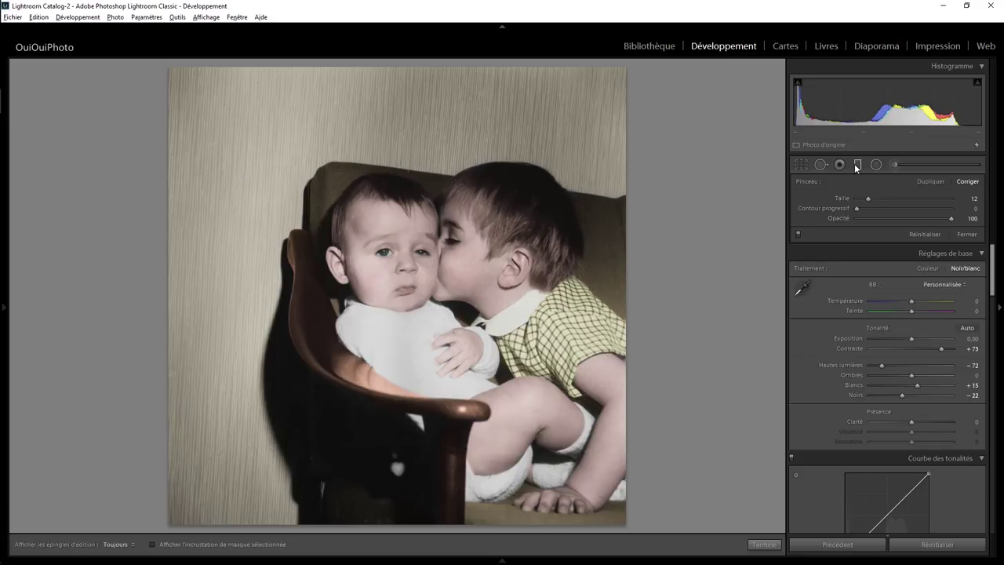
{"action": "left_click", "coordinate": [347, 207]}
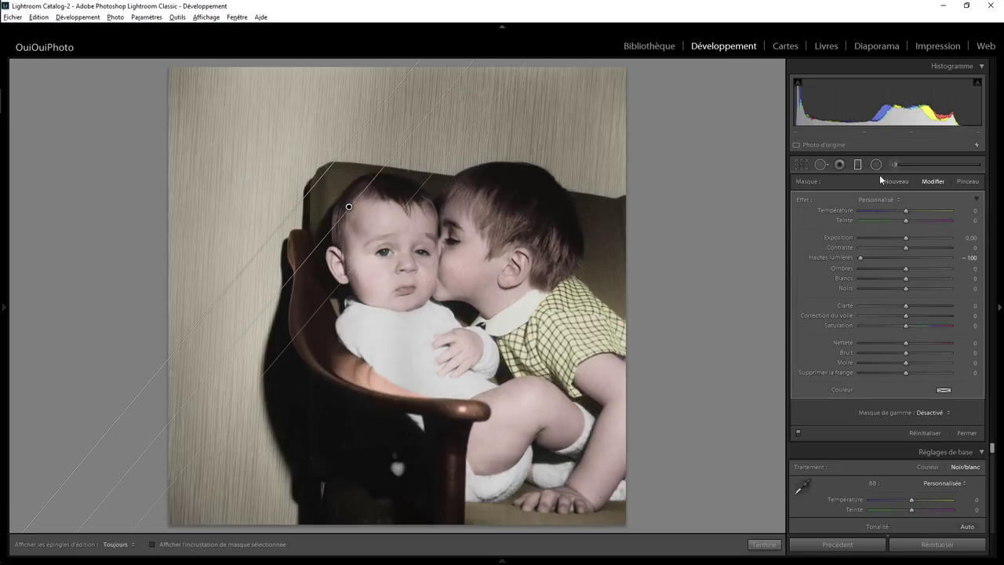
{"action": "key", "text": "shift+m"}
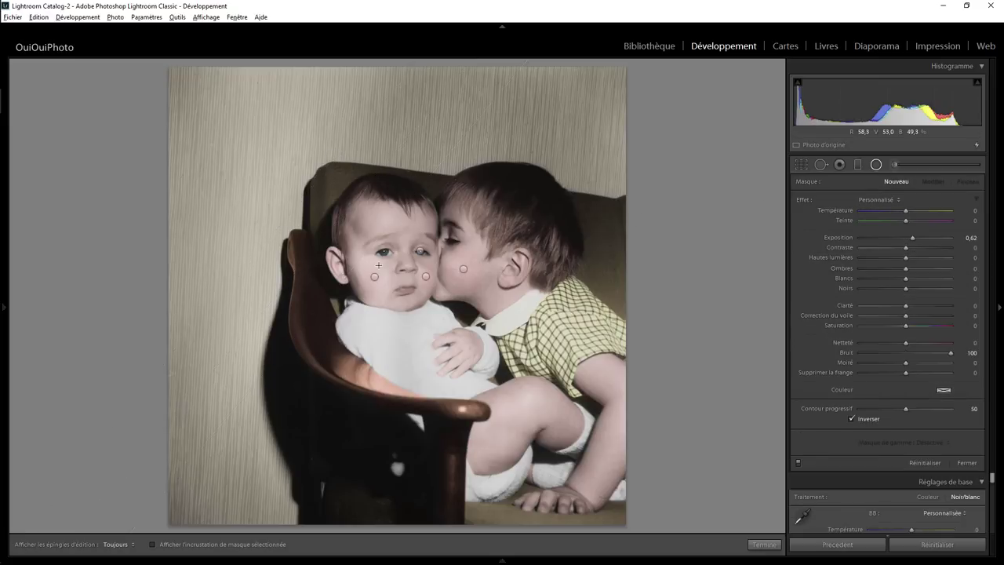
{"action": "left_click", "coordinate": [894, 165]}
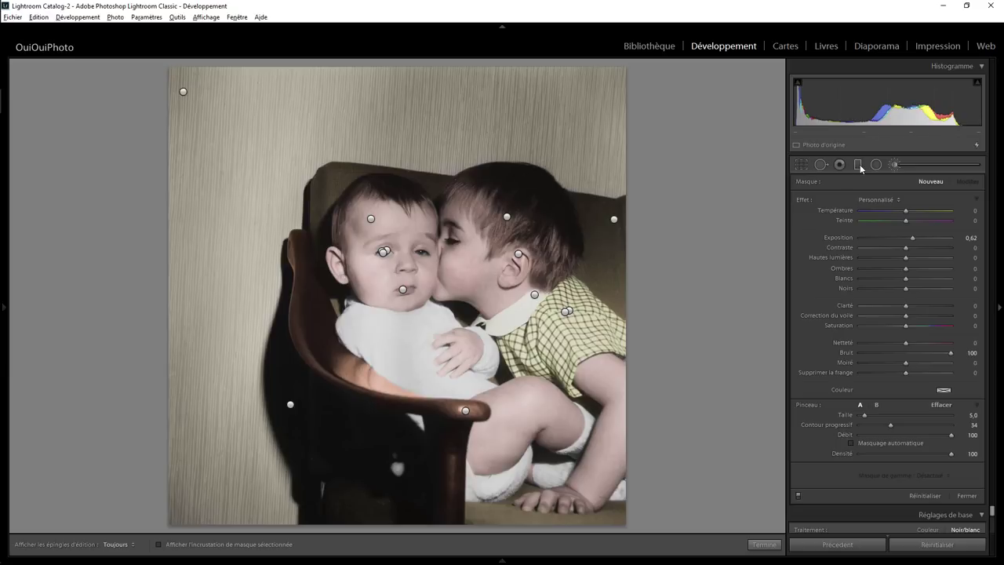
{"action": "left_click", "coordinate": [858, 165]}
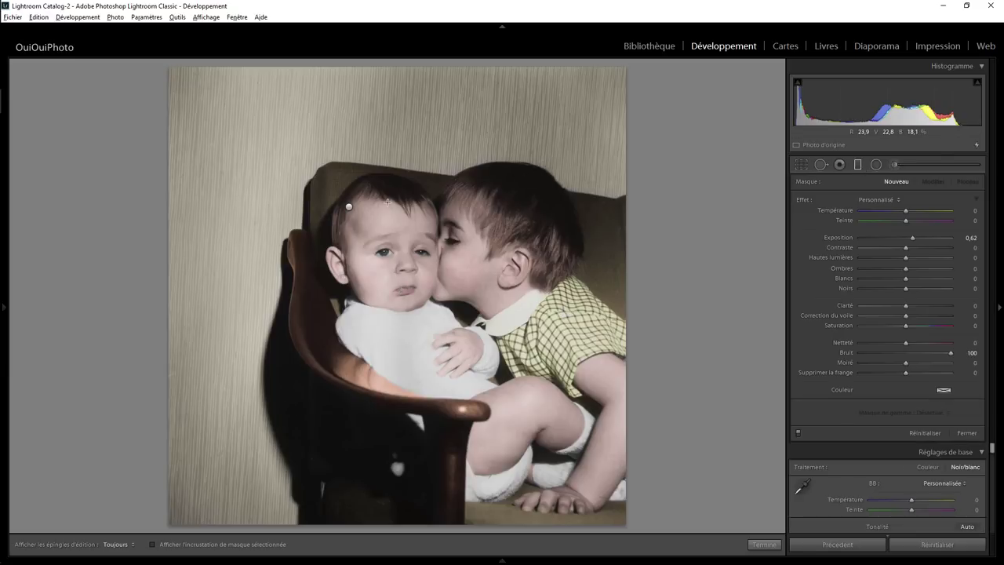
Step: Select the highlight-darkening graduated filter, compare it off and on, then delete it
{"action": "left_click_drag", "start_coordinate": [350, 205], "coordinate": [377, 224]}
{"action": "left_click_drag", "start_coordinate": [905, 257], "coordinate": [861, 257]}
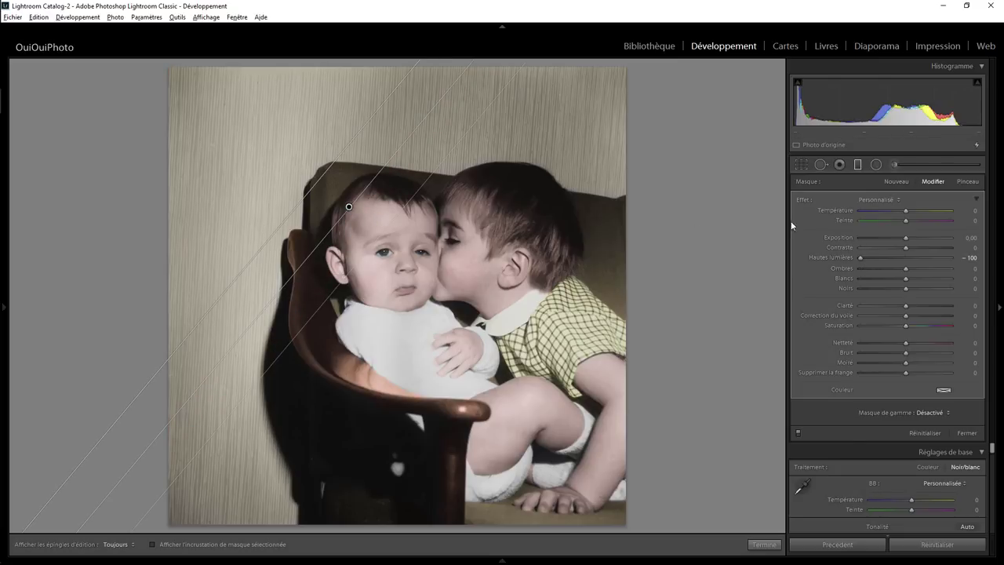
{"action": "left_click", "coordinate": [798, 432]}
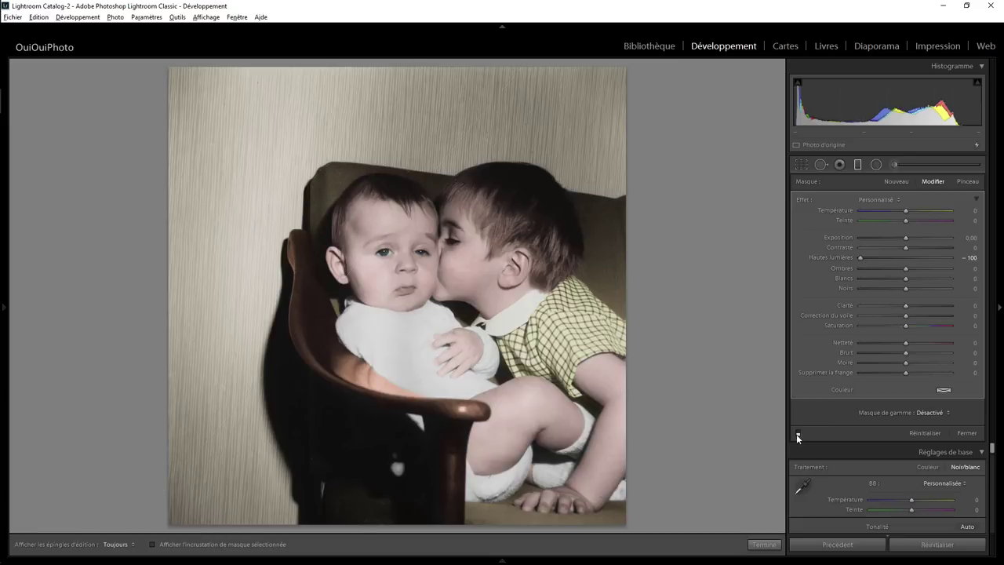
{"action": "left_click", "coordinate": [798, 434]}
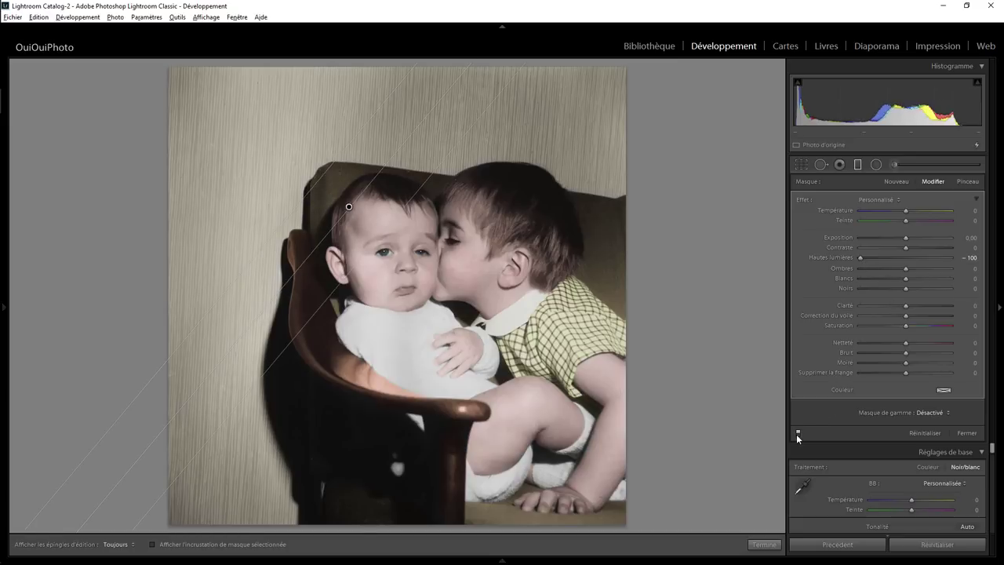
{"action": "left_click", "coordinate": [798, 432]}
{"action": "left_click", "coordinate": [798, 436]}
{"action": "key", "text": "Delete"}
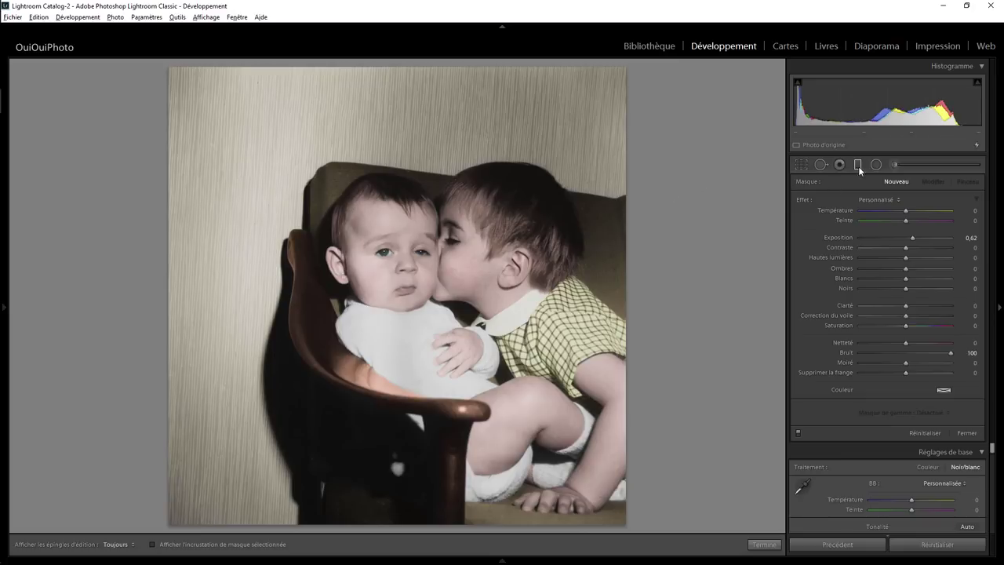
Step: Show the radial filters and select the cheek adjustments on both children, undoing one deletion
{"action": "key", "text": "shift+m"}
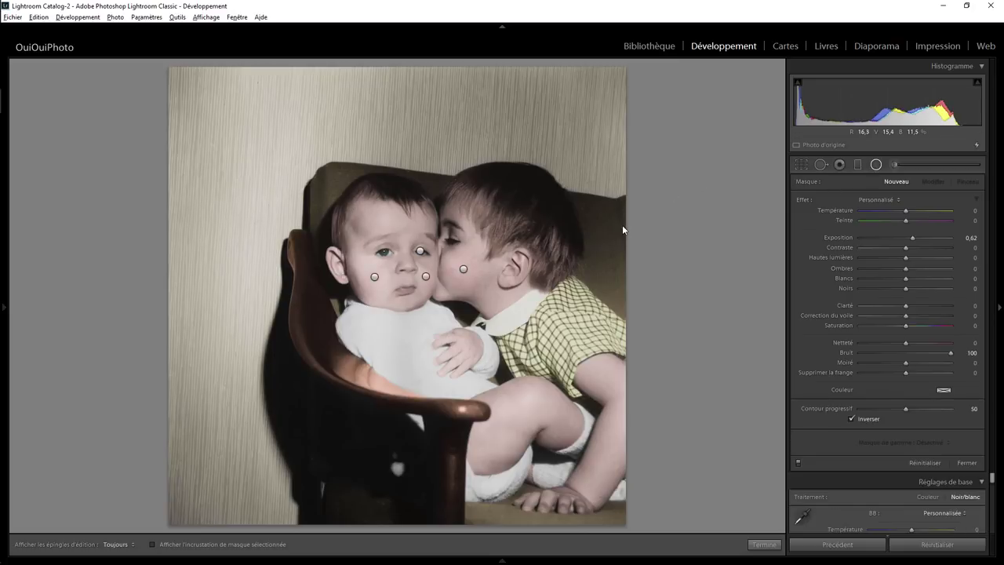
{"action": "left_click", "coordinate": [374, 277]}
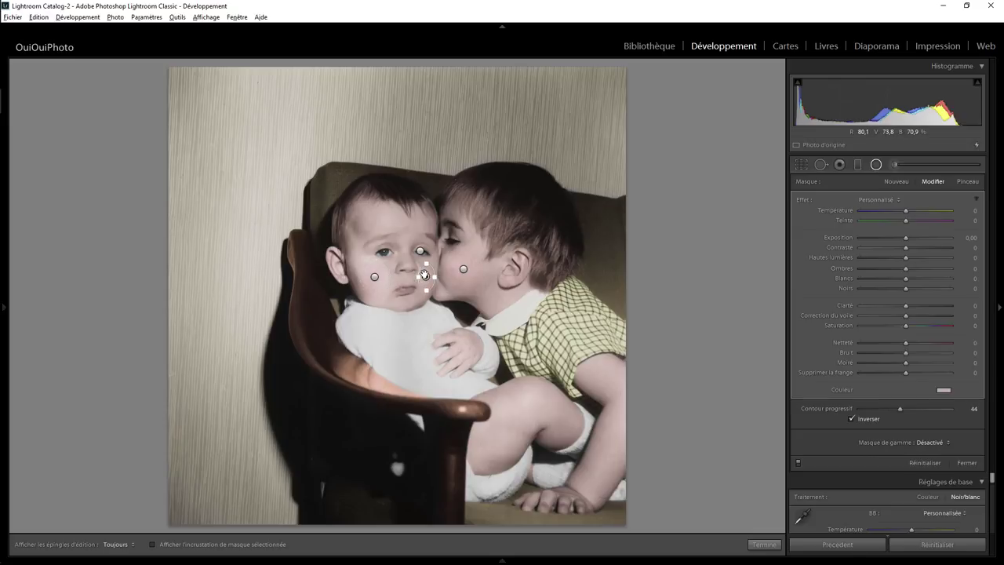
{"action": "left_click", "coordinate": [373, 278]}
{"action": "left_click", "coordinate": [463, 270]}
{"action": "left_click", "coordinate": [375, 277]}
{"action": "left_click", "coordinate": [463, 269]}
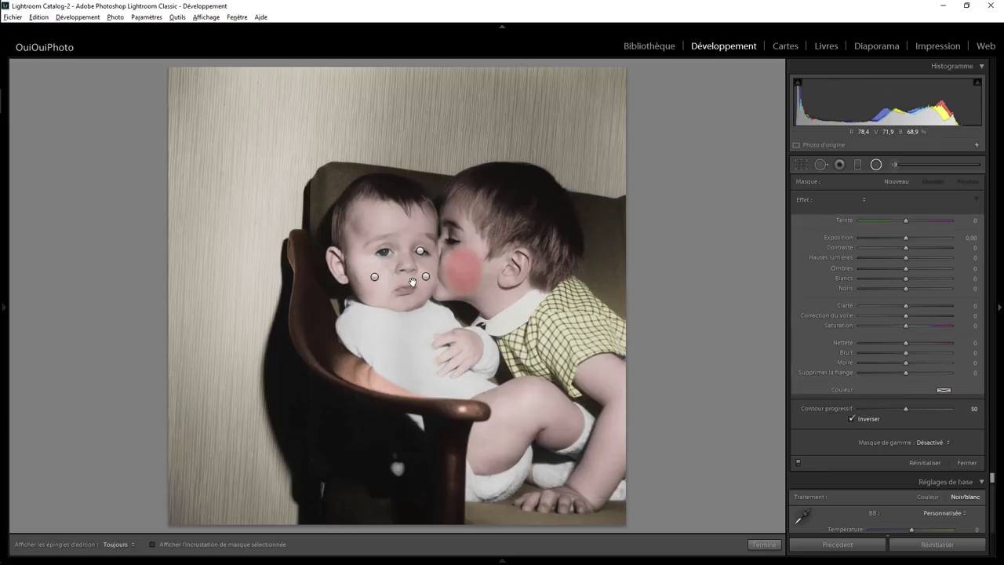
{"action": "left_click", "coordinate": [374, 277]}
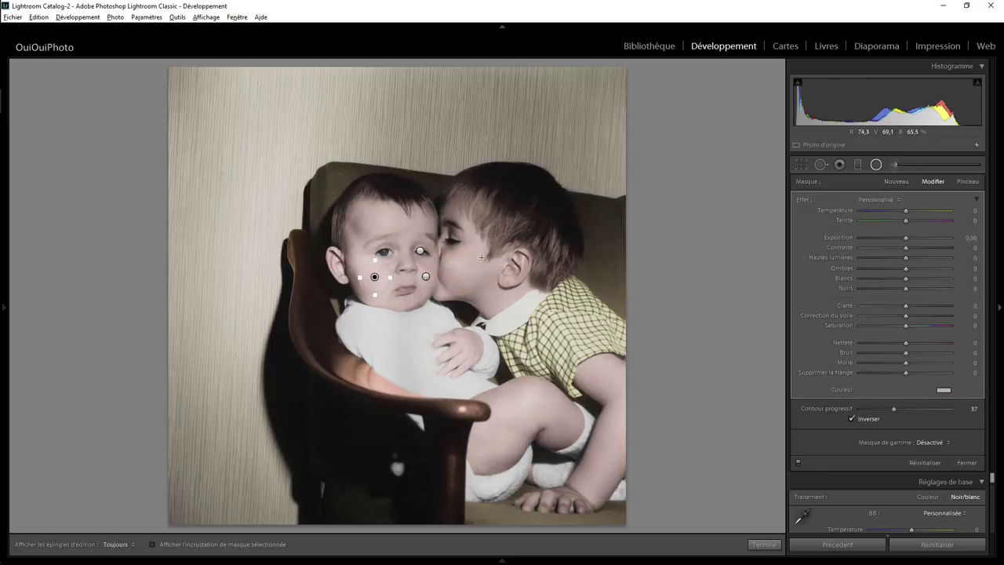
{"action": "key", "text": "ctrl+z"}
Step: Delete the baby's cheek radial filter and select the remaining eye filter
{"action": "left_click_drag", "start_coordinate": [465, 269], "coordinate": [480, 280]}
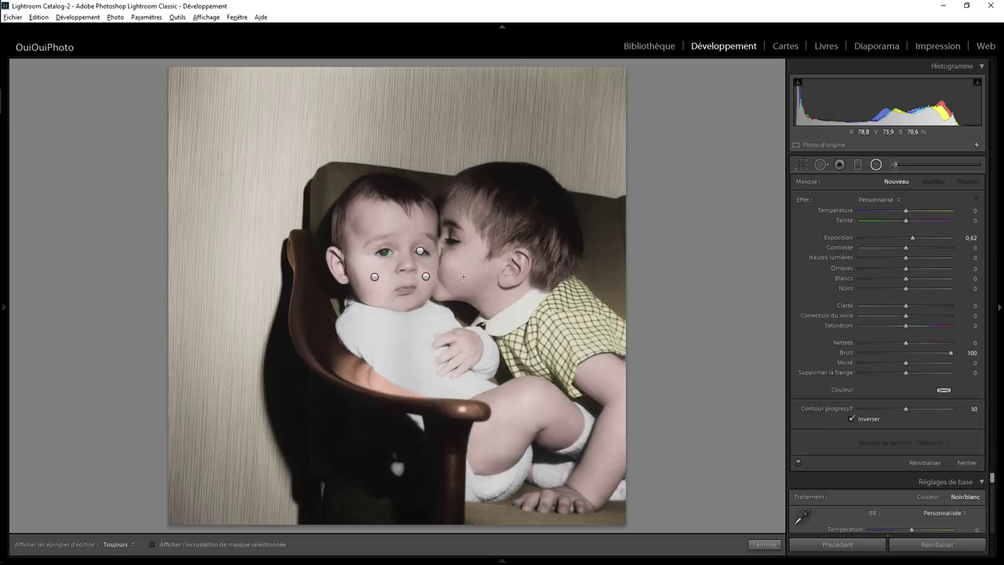
{"action": "left_click", "coordinate": [374, 276]}
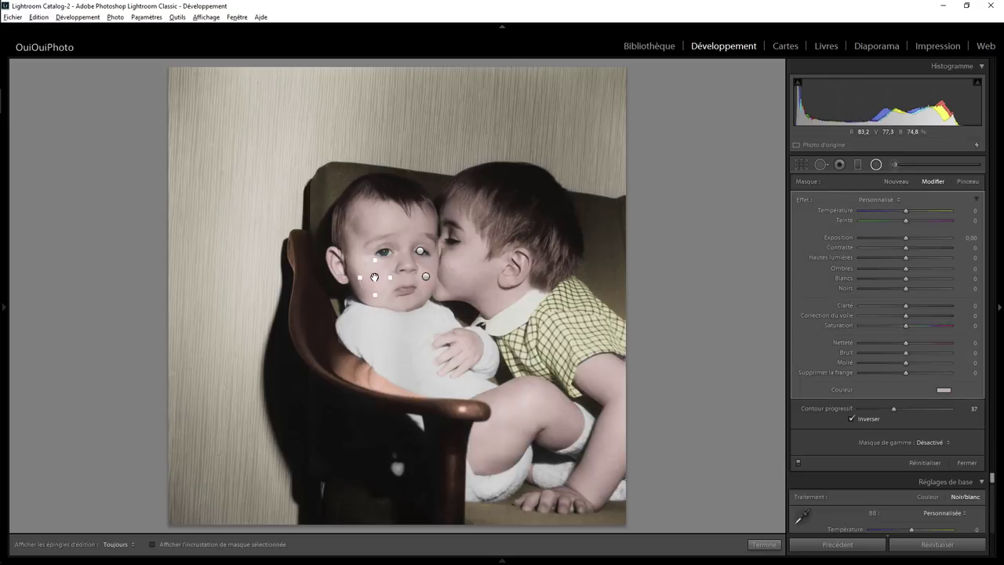
{"action": "left_click", "coordinate": [426, 276]}
{"action": "key", "text": "Delete"}
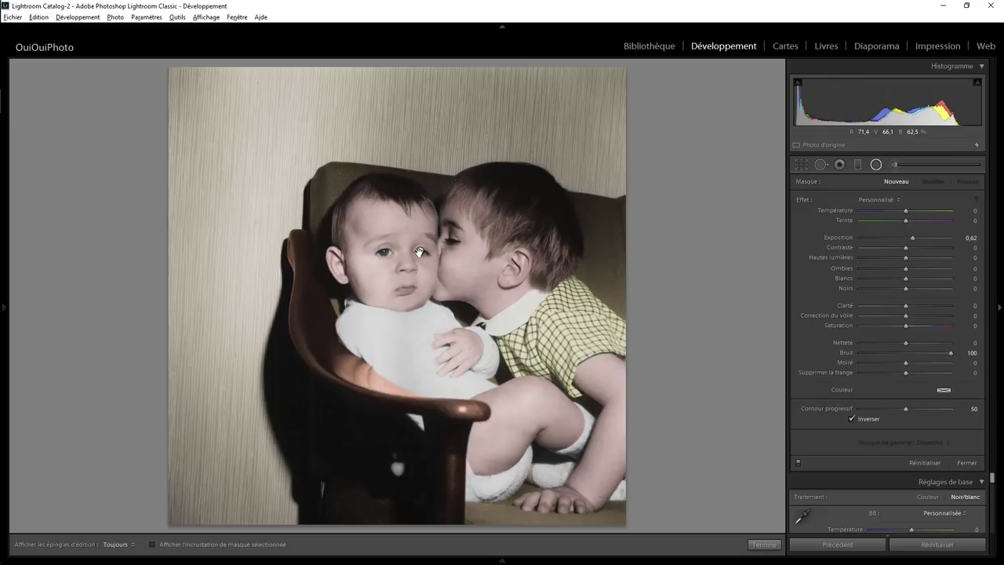
{"action": "left_click", "coordinate": [419, 252]}
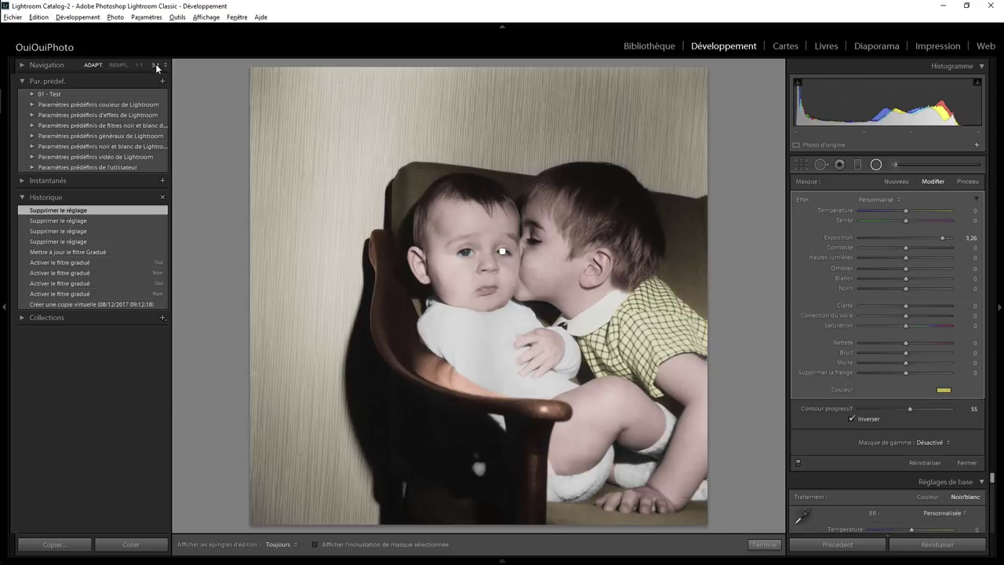
Step: Zoom to 3:1 on the baby's eyes, delete the eye radial filter, then undo that deletion
{"action": "left_click", "coordinate": [157, 66]}
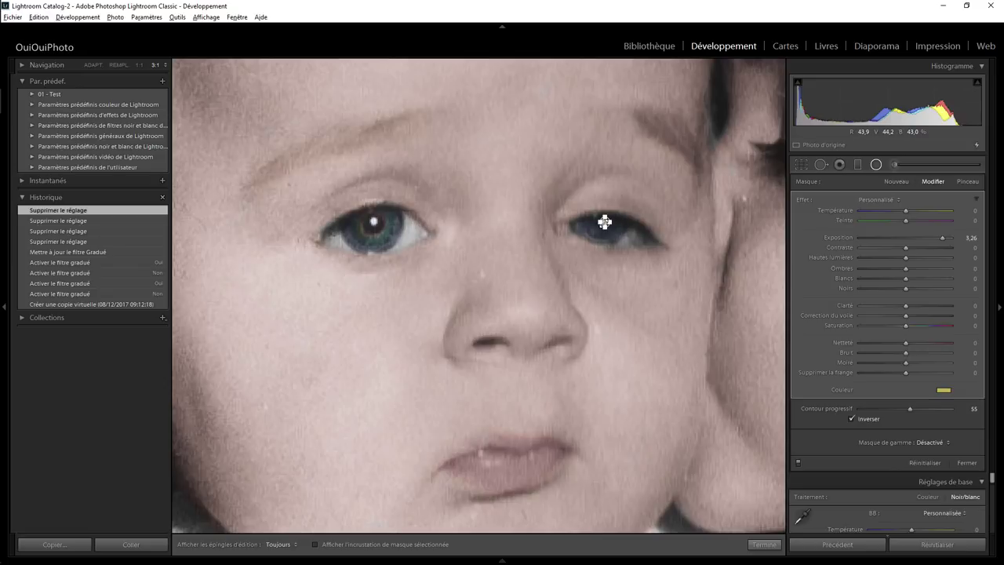
{"action": "key", "text": "Delete"}
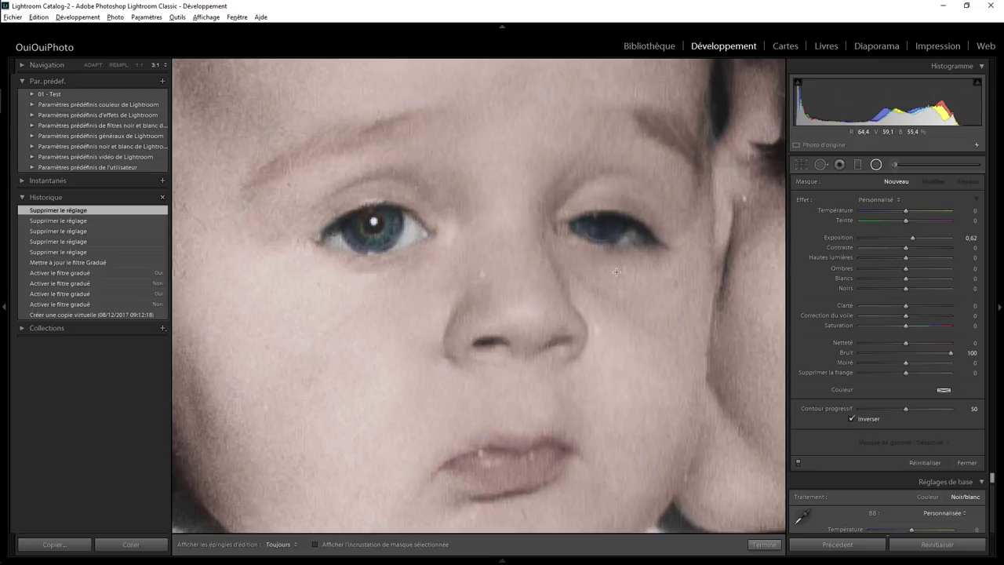
{"action": "key", "text": "ctrl+z"}
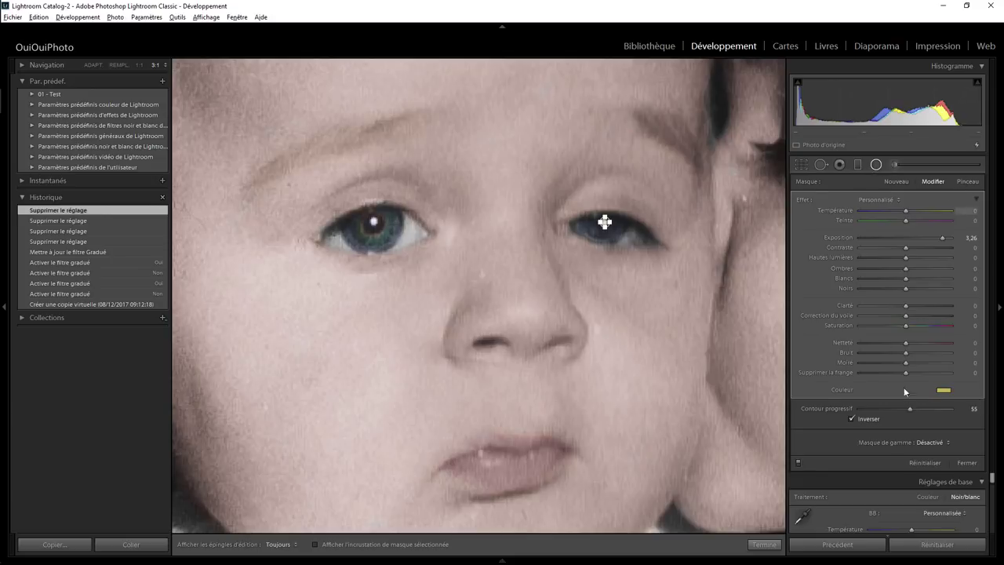
Step: Reselect the eye-brightening radial filter, delete it, and zoom back out
{"action": "left_click", "coordinate": [857, 166]}
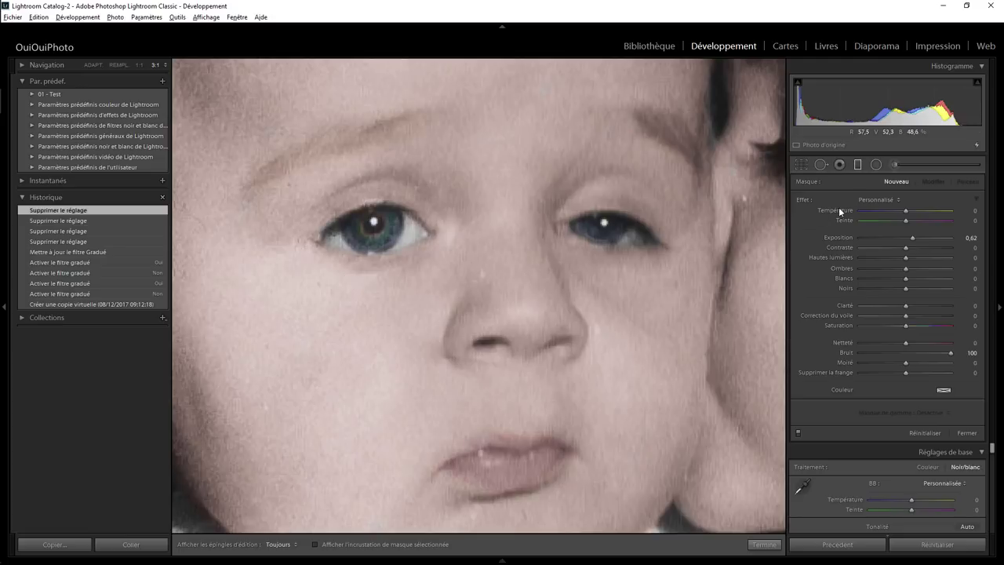
{"action": "left_click", "coordinate": [877, 164]}
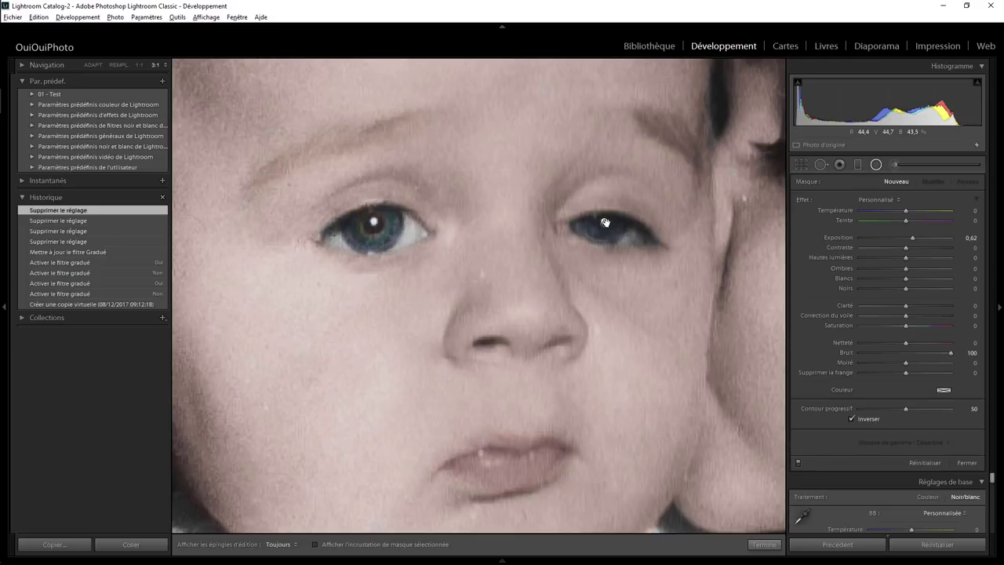
{"action": "left_click", "coordinate": [604, 222]}
{"action": "key", "text": "Delete"}
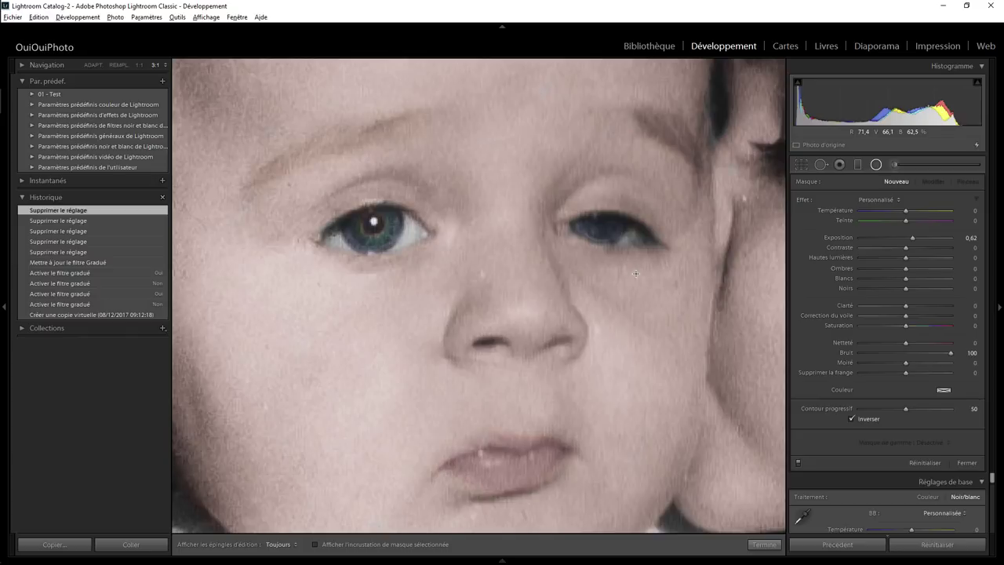
{"action": "left_click", "coordinate": [138, 64]}
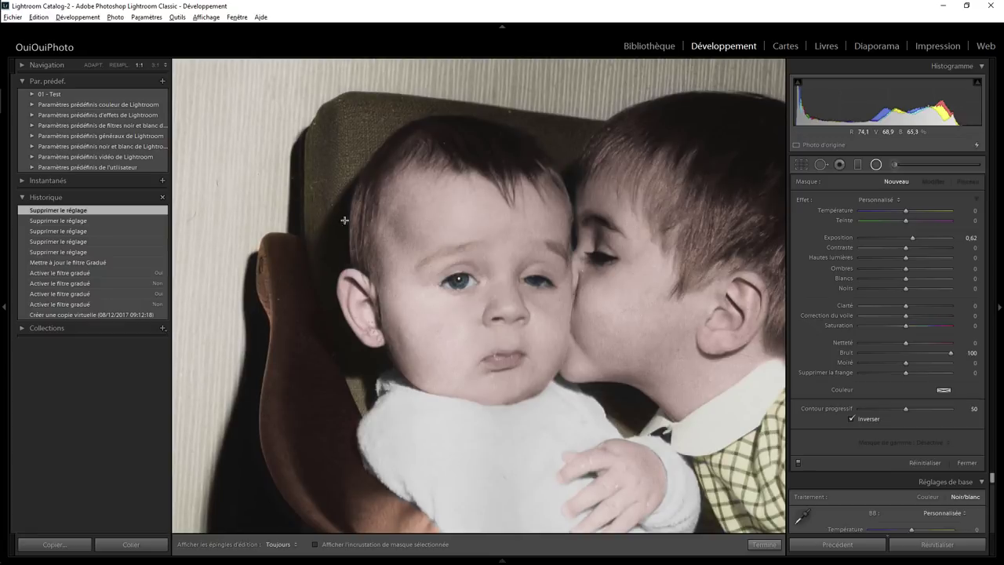
Step: Fit the photo in view and delete the brush adjustment tinting the wall beige
{"action": "left_click", "coordinate": [93, 65]}
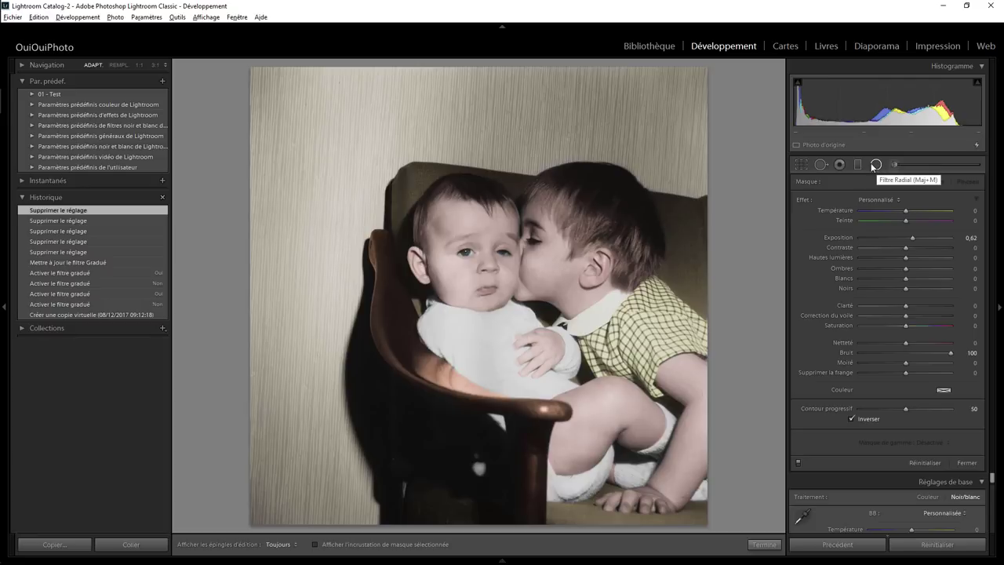
{"action": "left_click", "coordinate": [896, 164]}
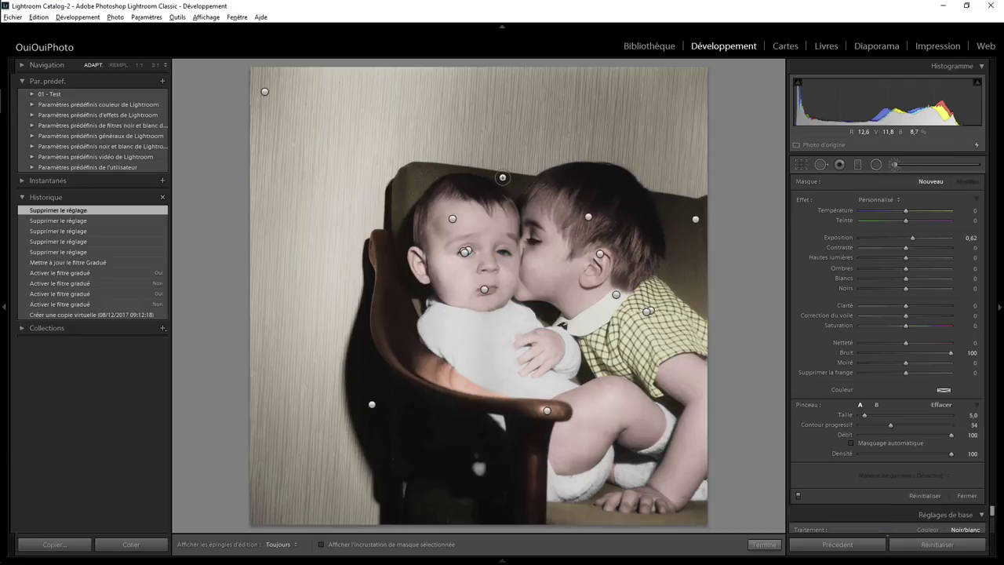
{"action": "left_click", "coordinate": [265, 92]}
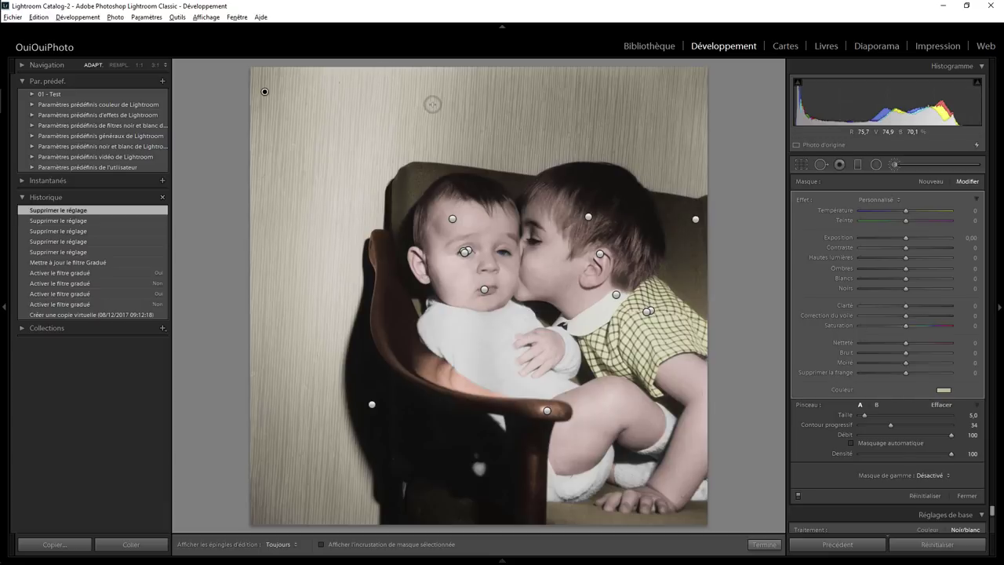
{"action": "key", "text": "Delete"}
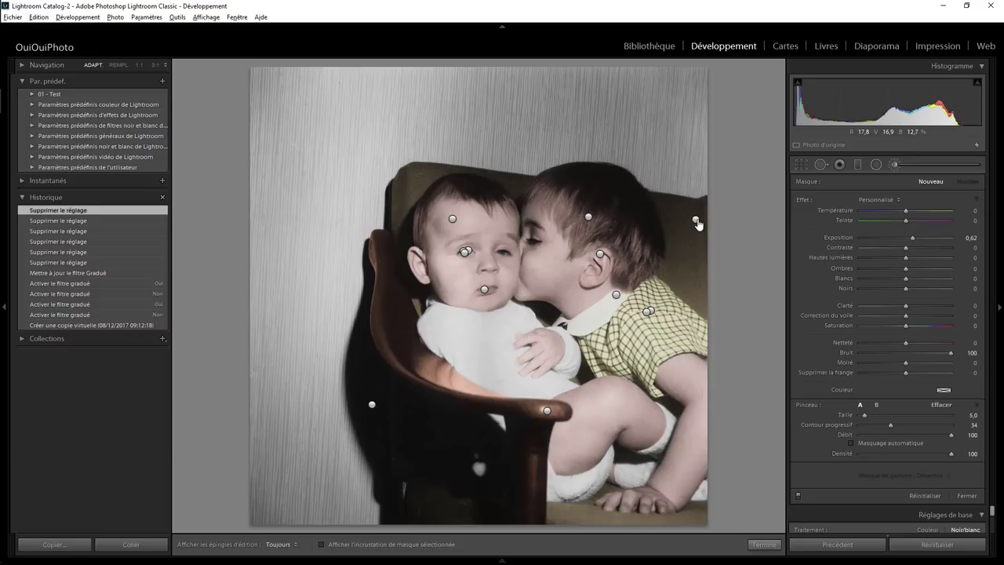
{"action": "left_click", "coordinate": [696, 221]}
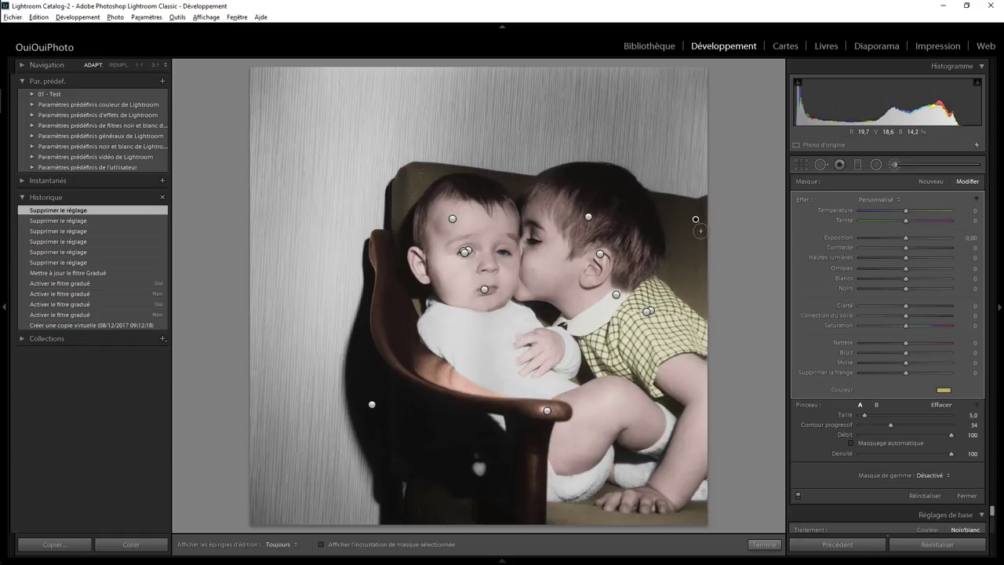
Step: Delete the chair-back colour brush and the orange chair-arm tint brush
{"action": "key", "text": "Delete"}
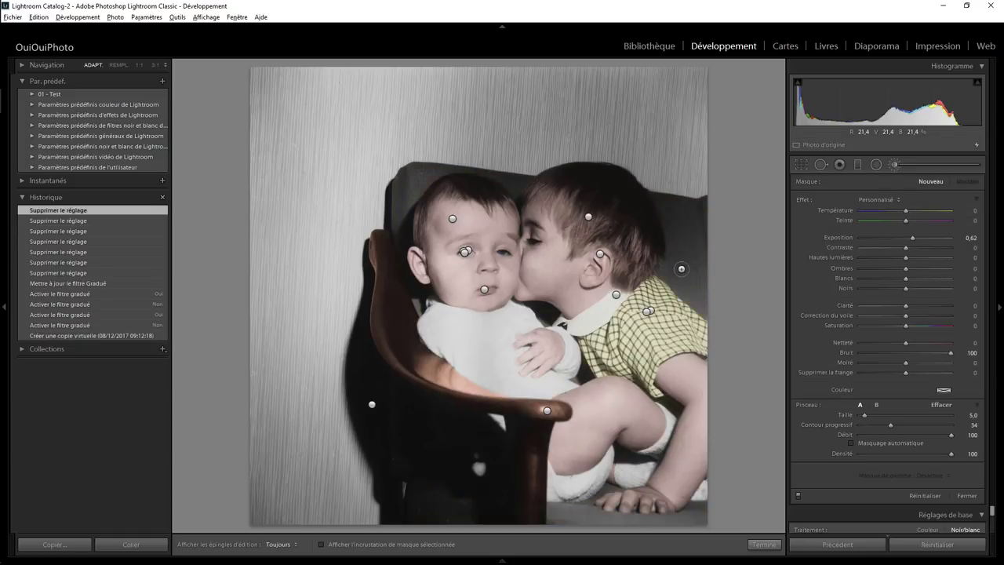
{"action": "left_click", "coordinate": [547, 411]}
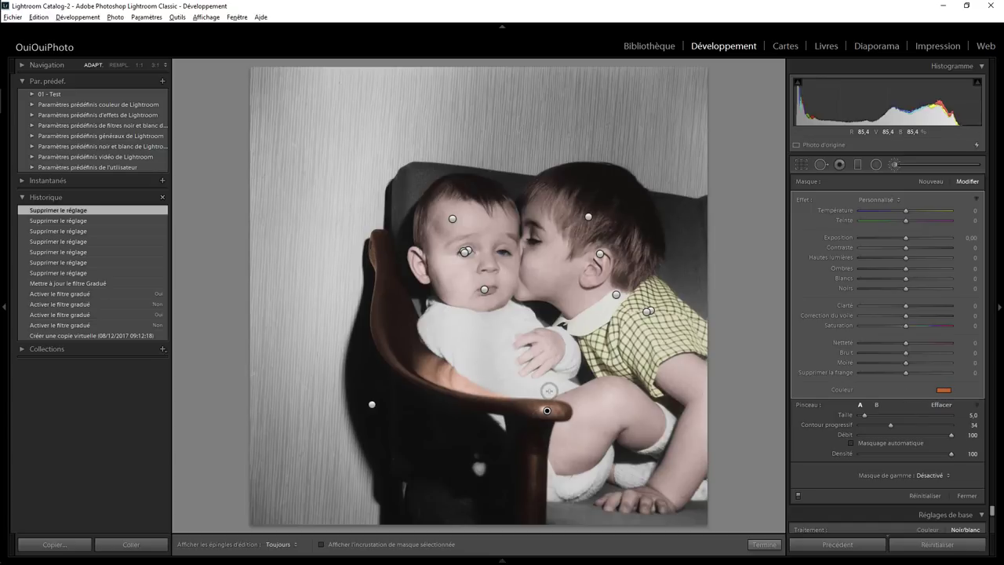
{"action": "key", "text": "Delete"}
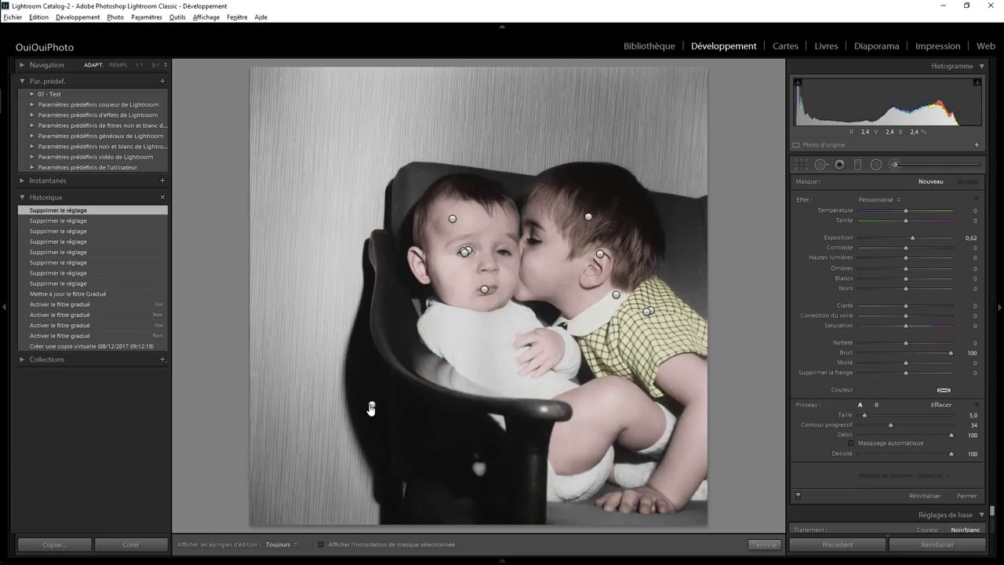
Step: Select the lower-left brush adjustment and toggle brush adjustments off and on to compare
{"action": "left_click", "coordinate": [372, 406]}
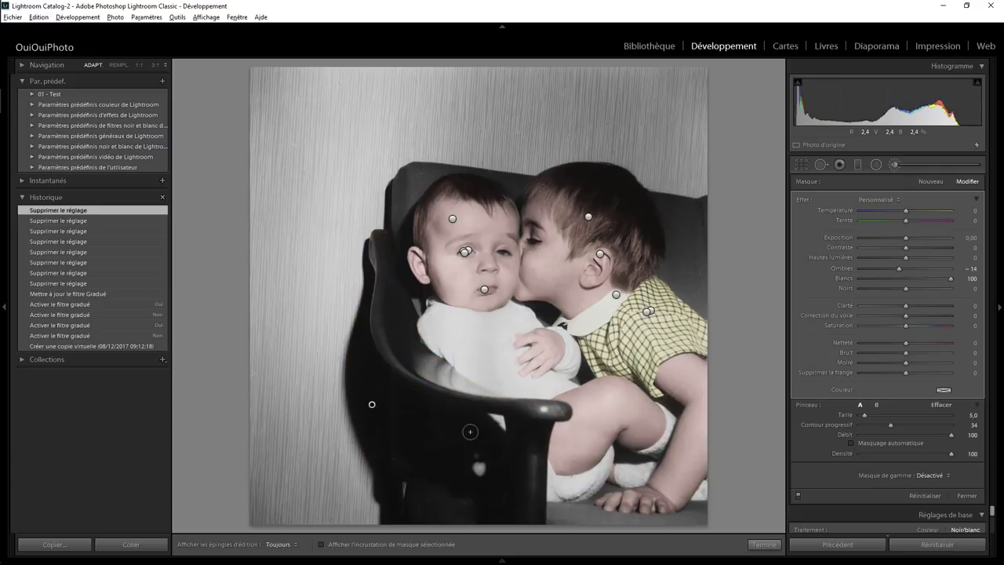
{"action": "left_click", "coordinate": [798, 496]}
{"action": "left_click", "coordinate": [799, 496]}
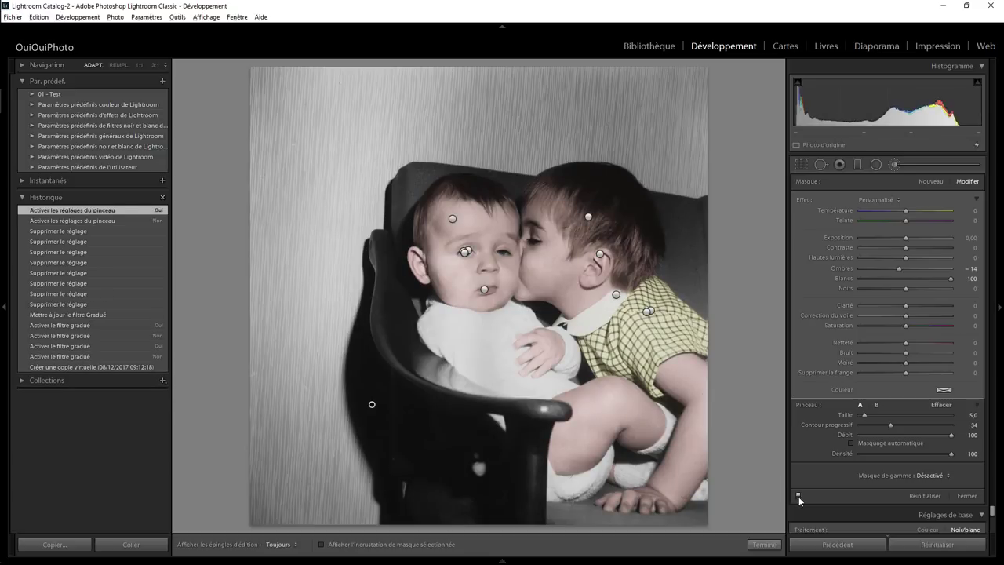
{"action": "left_click", "coordinate": [799, 496]}
{"action": "left_click", "coordinate": [798, 496]}
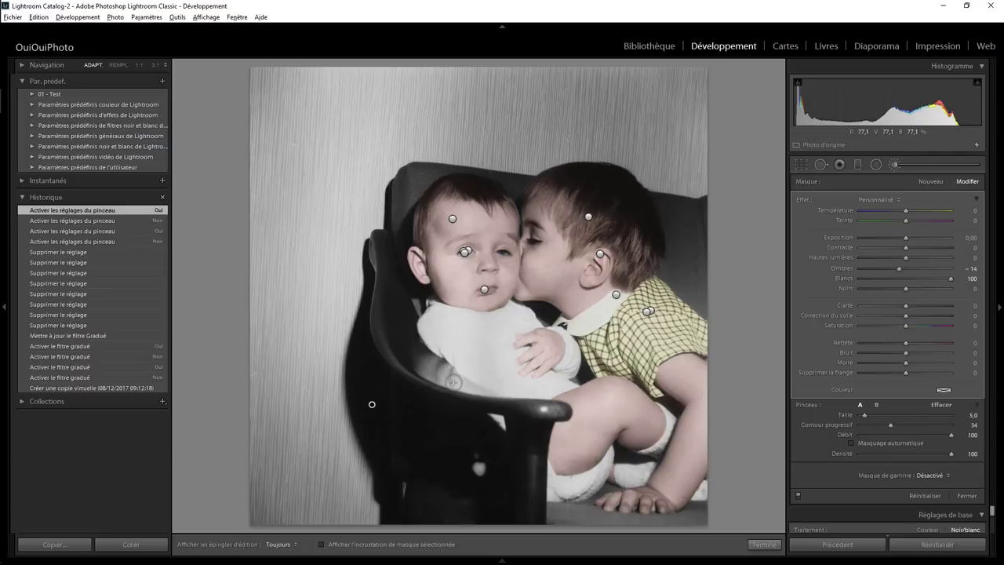
Step: Lower its Blancs to 82, then delete the lower-left brush adjustment
{"action": "left_click_drag", "start_coordinate": [950, 278], "coordinate": [872, 284]}
{"action": "type", "text": "82"}
{"action": "key", "text": "Return"}
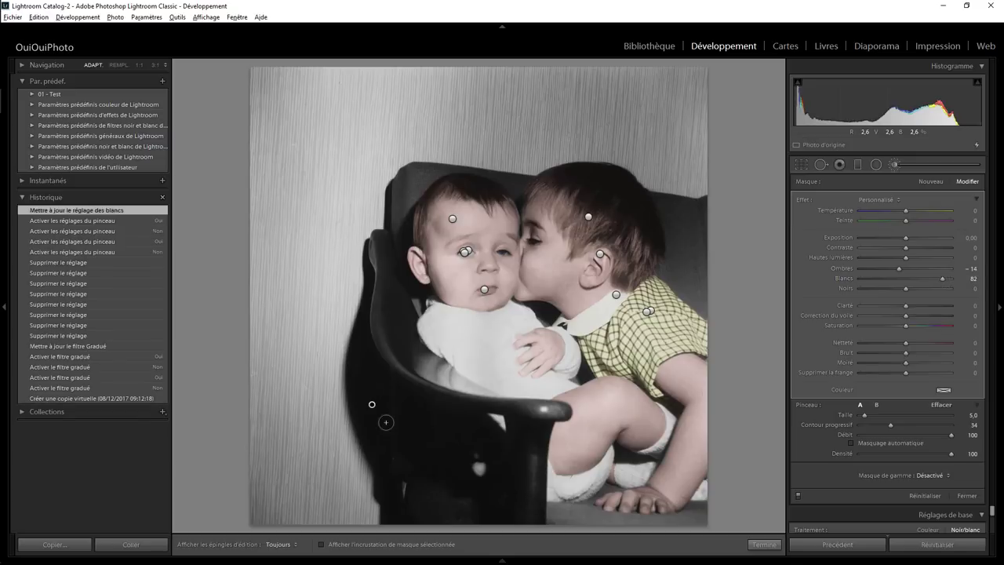
{"action": "key", "text": "Delete"}
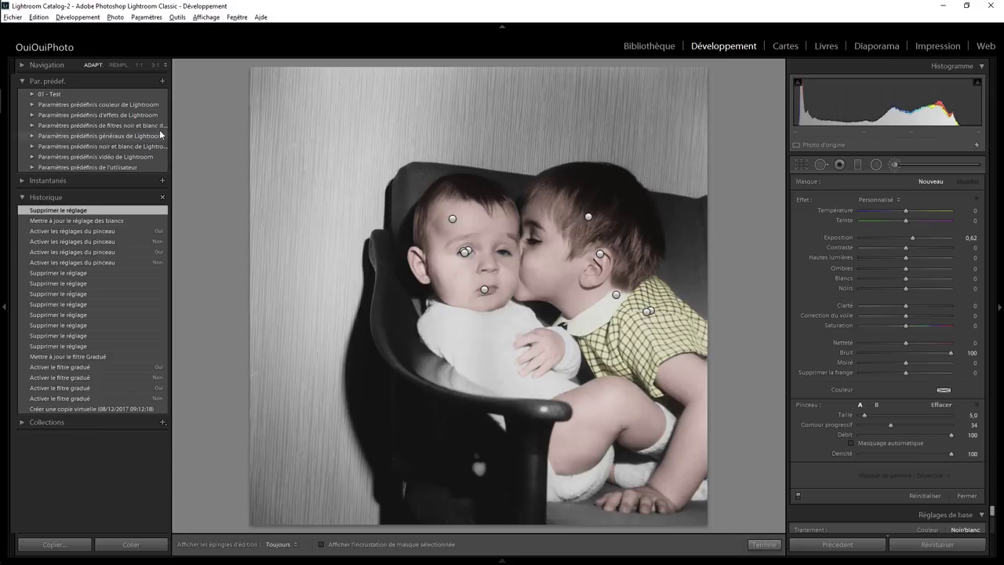
Step: Zoom to 1:1 and delete the pink skin-tone brush pinned on the baby's forehead
{"action": "left_click", "coordinate": [139, 65]}
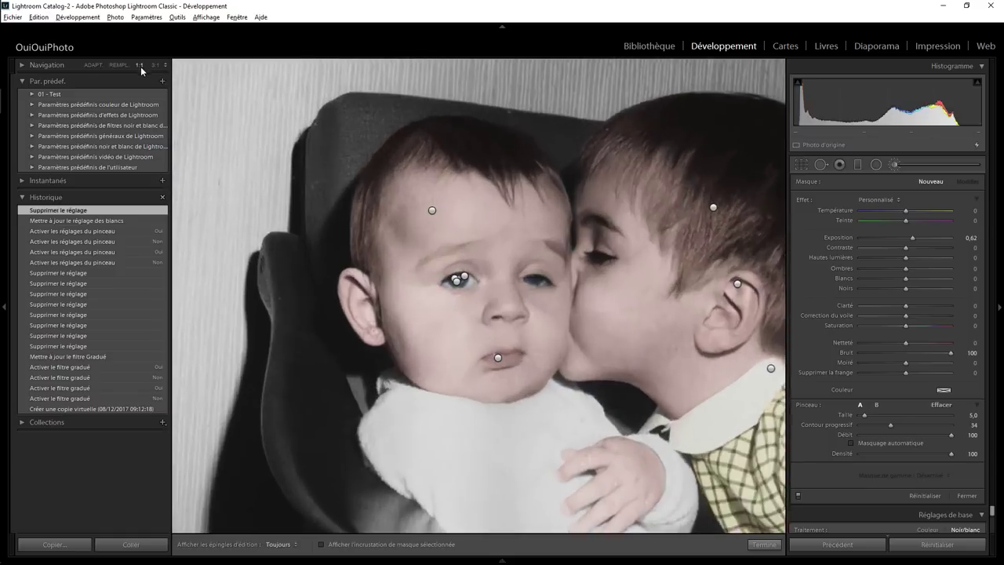
{"action": "left_click", "coordinate": [431, 211]}
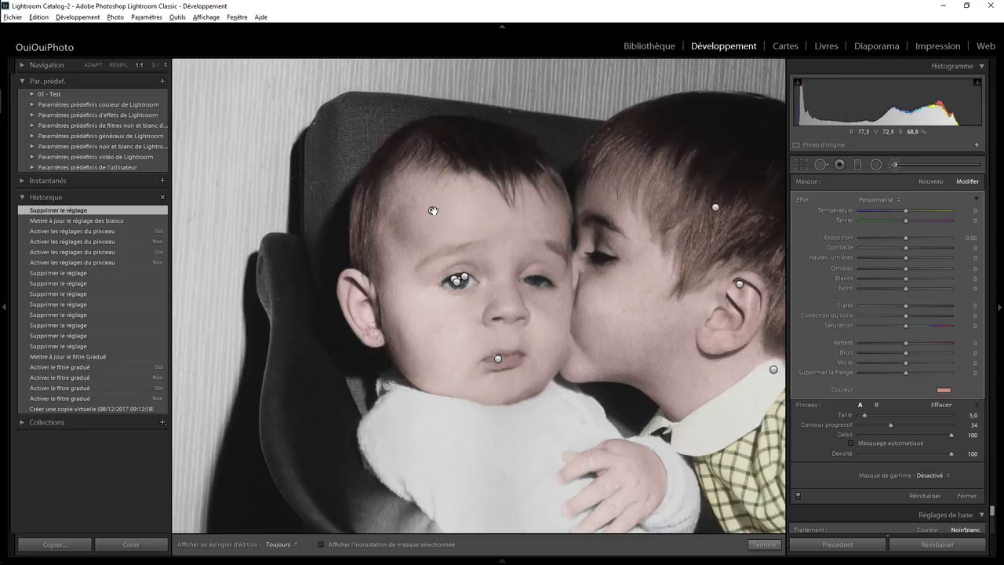
{"action": "left_click", "coordinate": [433, 211]}
{"action": "key", "text": "Delete"}
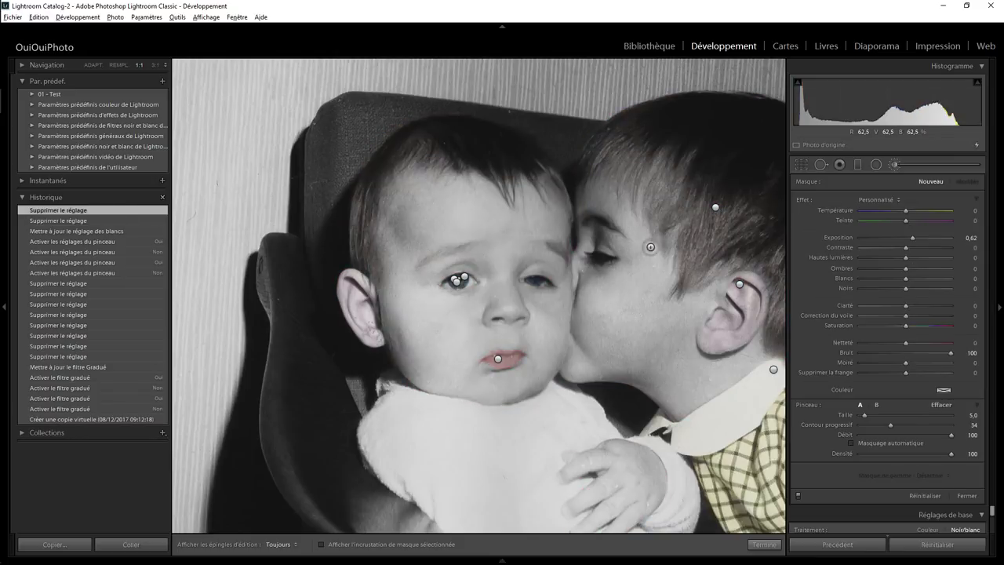
Step: Select the hair-colour brush, check its Couleur swatch and mask overlay, then delete it
{"action": "left_click", "coordinate": [715, 209]}
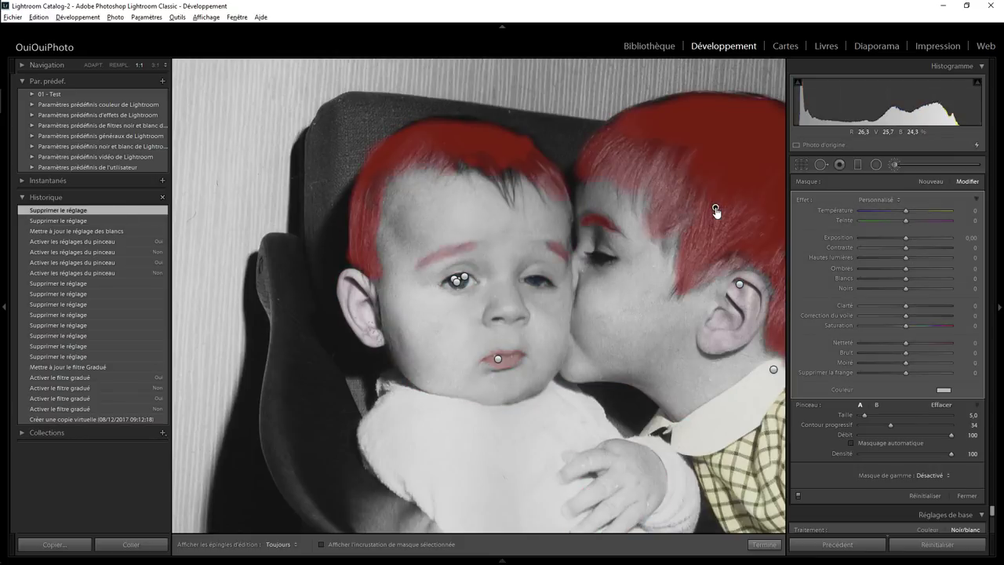
{"action": "left_click", "coordinate": [944, 389]}
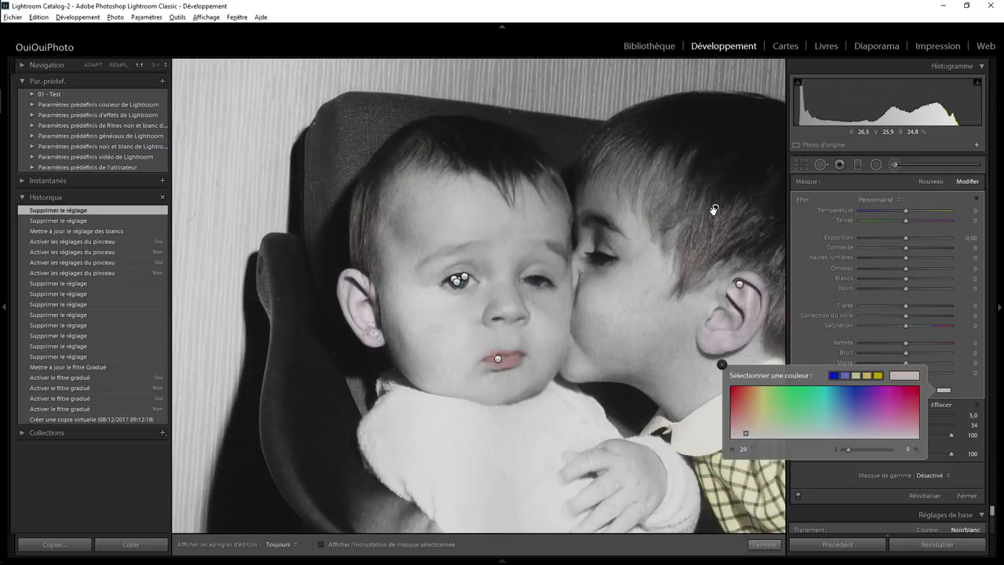
{"action": "key", "text": "o"}
{"action": "left_click", "coordinate": [715, 206]}
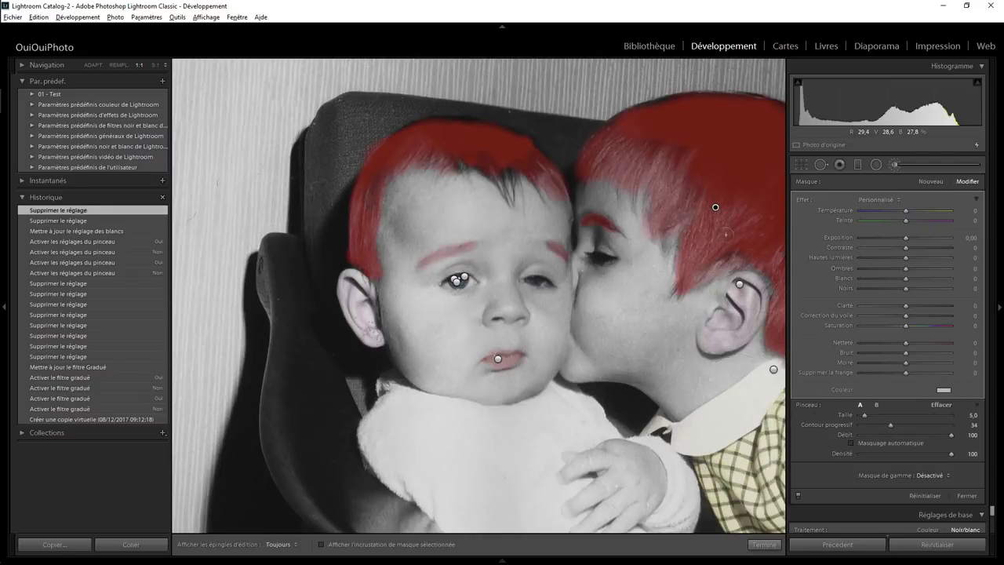
{"action": "key", "text": "o"}
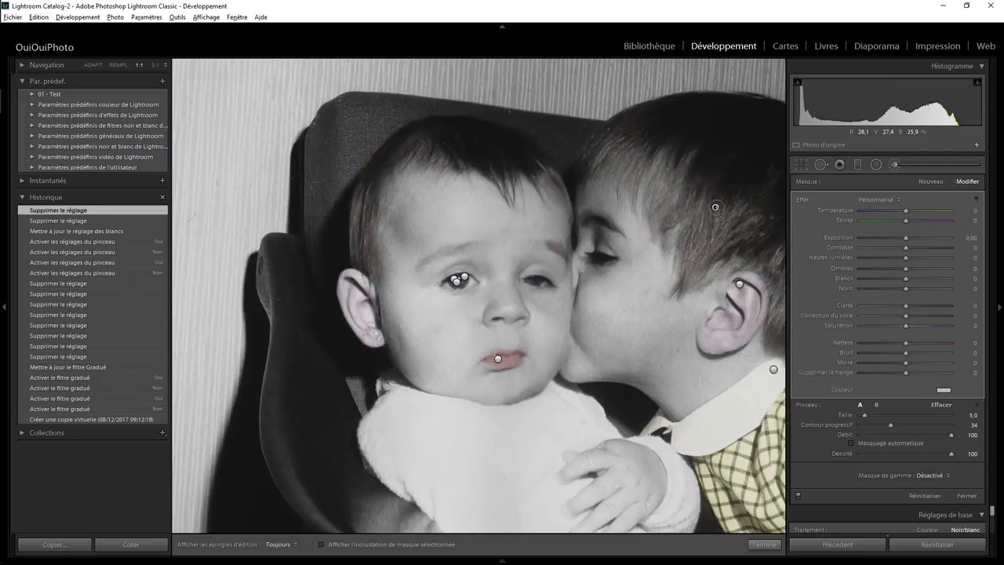
{"action": "key", "text": "Delete"}
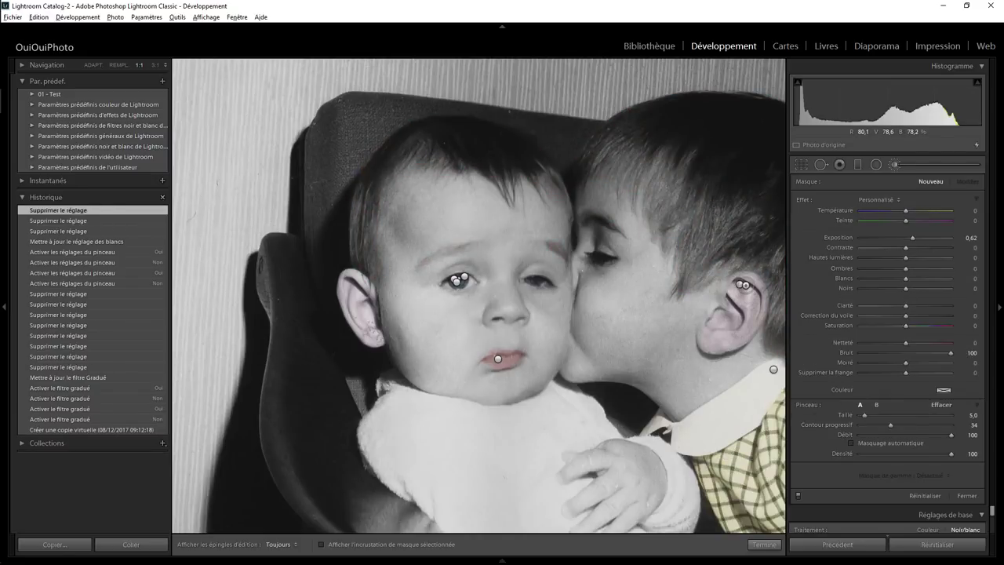
Step: Delete the pink brush adjustment on the boy's ear and the red one on the baby's lips
{"action": "left_click", "coordinate": [740, 285]}
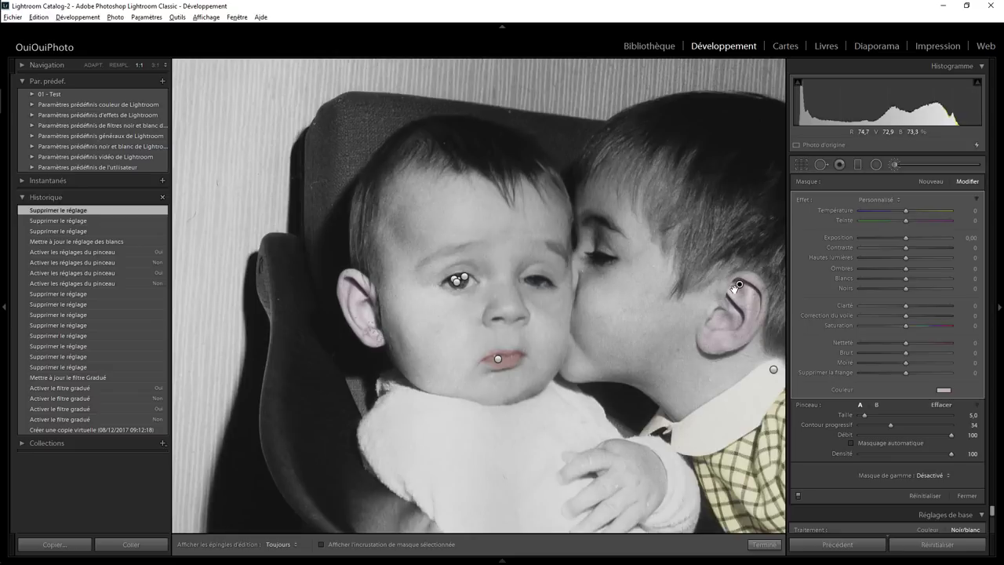
{"action": "key", "text": "Delete"}
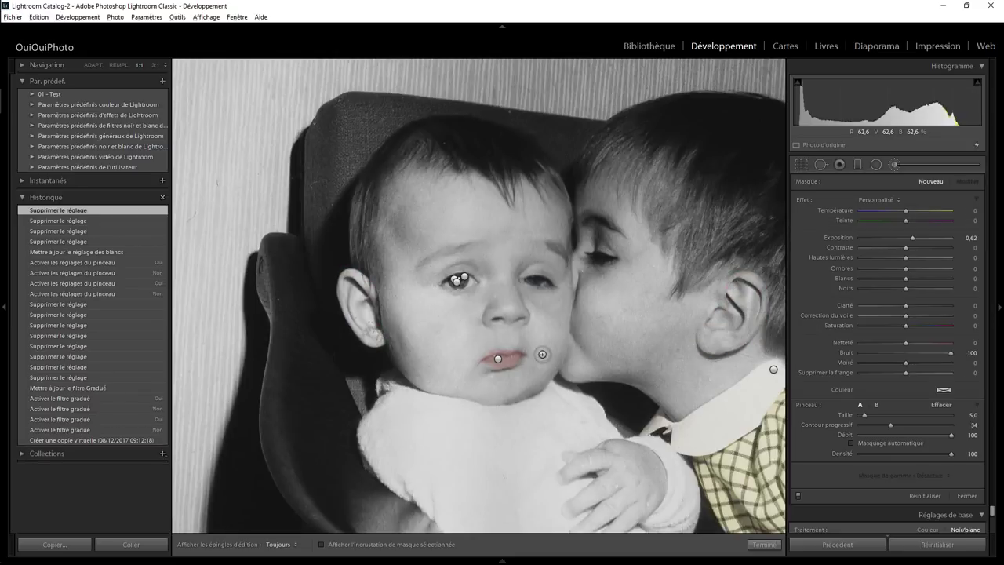
{"action": "left_click", "coordinate": [499, 360]}
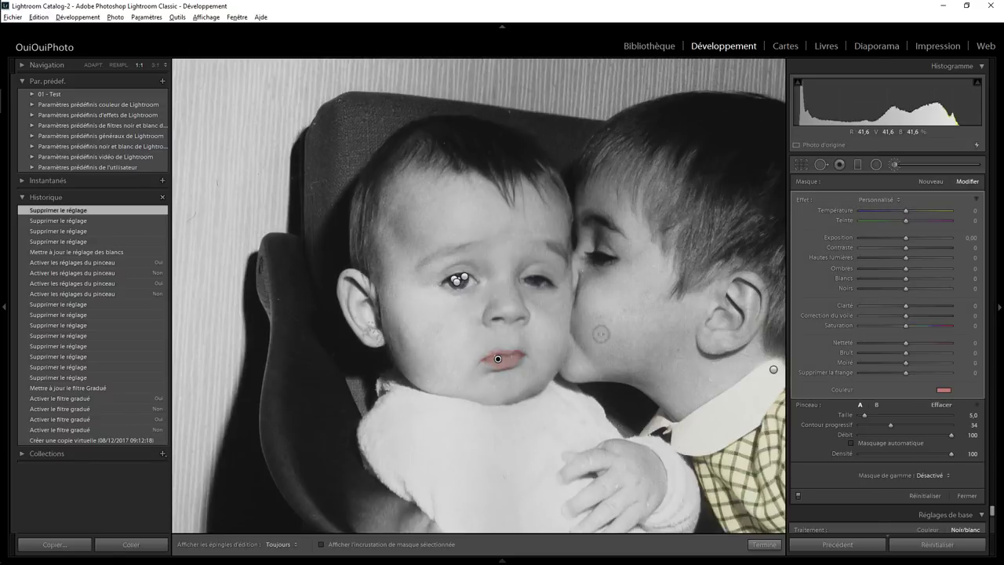
{"action": "key", "text": "Delete"}
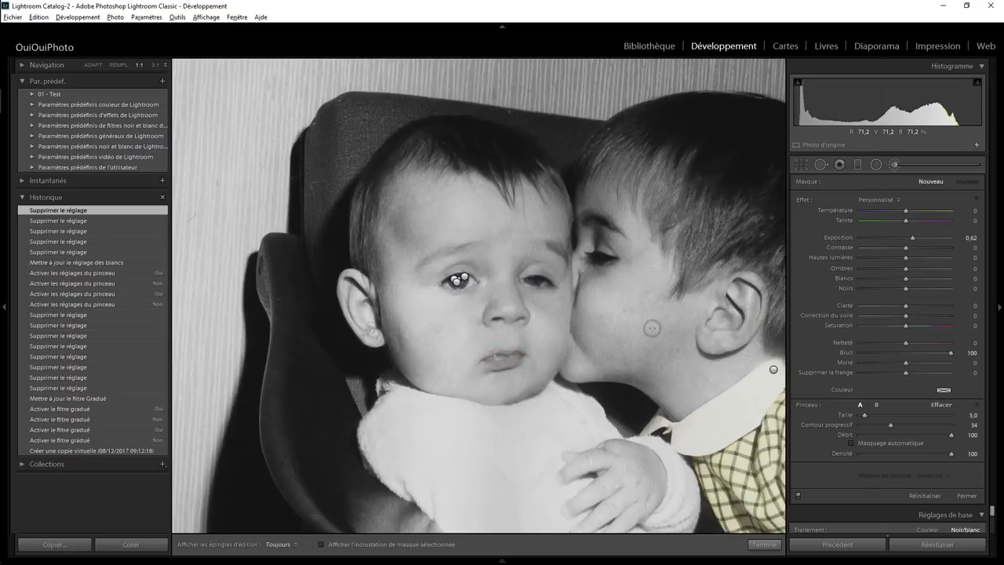
Step: Zoom to 3:1 on the baby's eyes and delete the blue and orange eye brush adjustments
{"action": "left_click", "coordinate": [155, 66]}
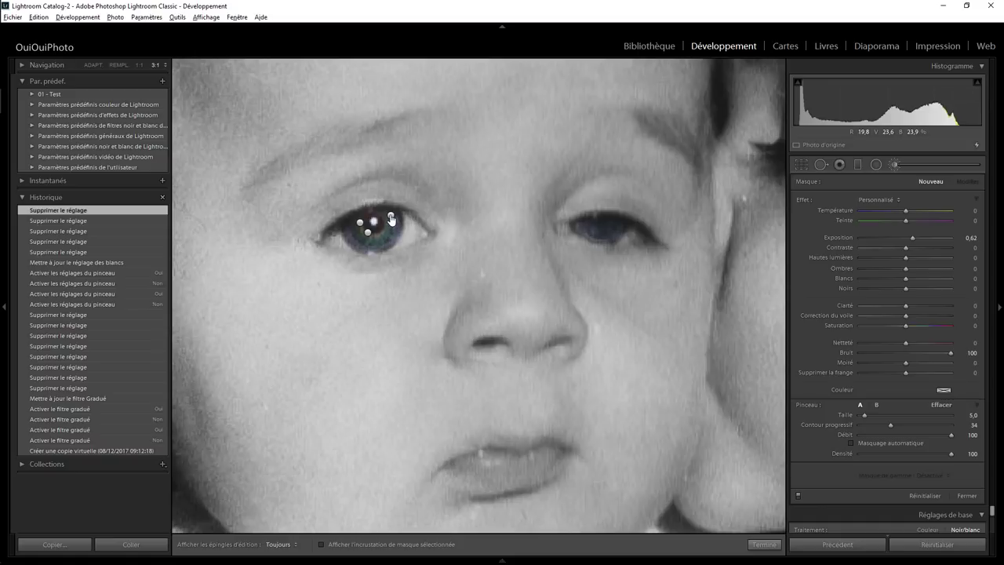
{"action": "left_click", "coordinate": [391, 216]}
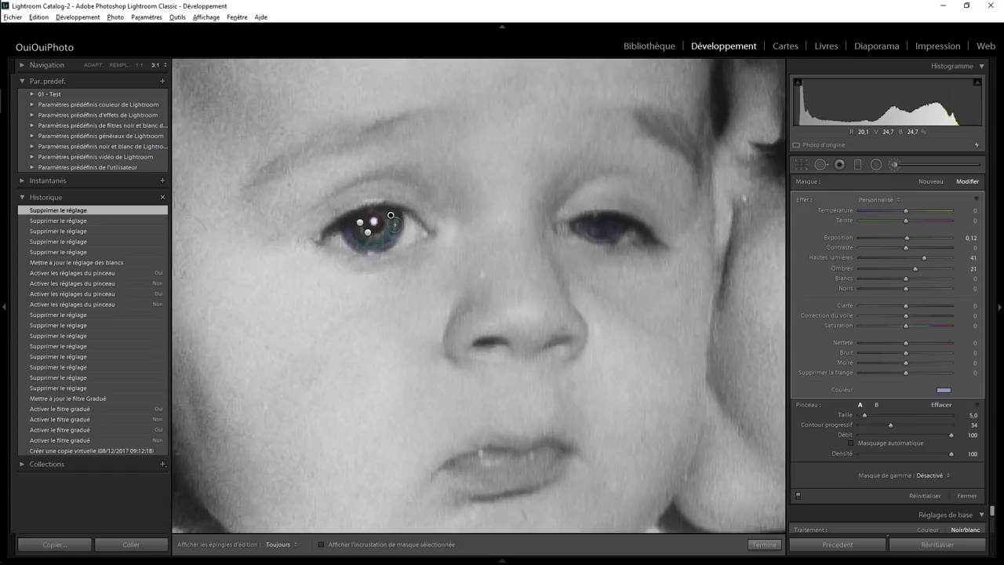
{"action": "key", "text": "Delete"}
{"action": "left_click", "coordinate": [369, 234]}
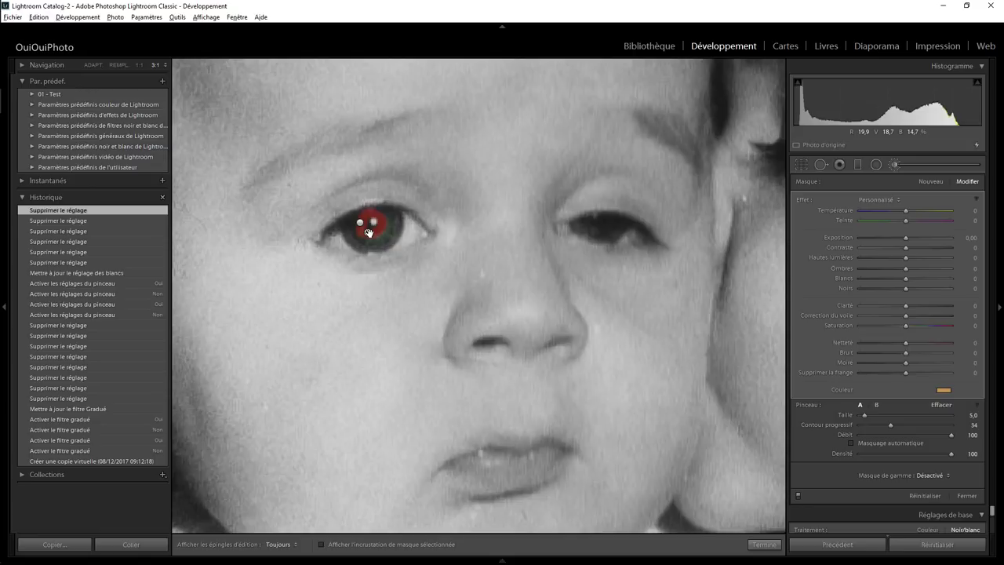
{"action": "key", "text": "Delete"}
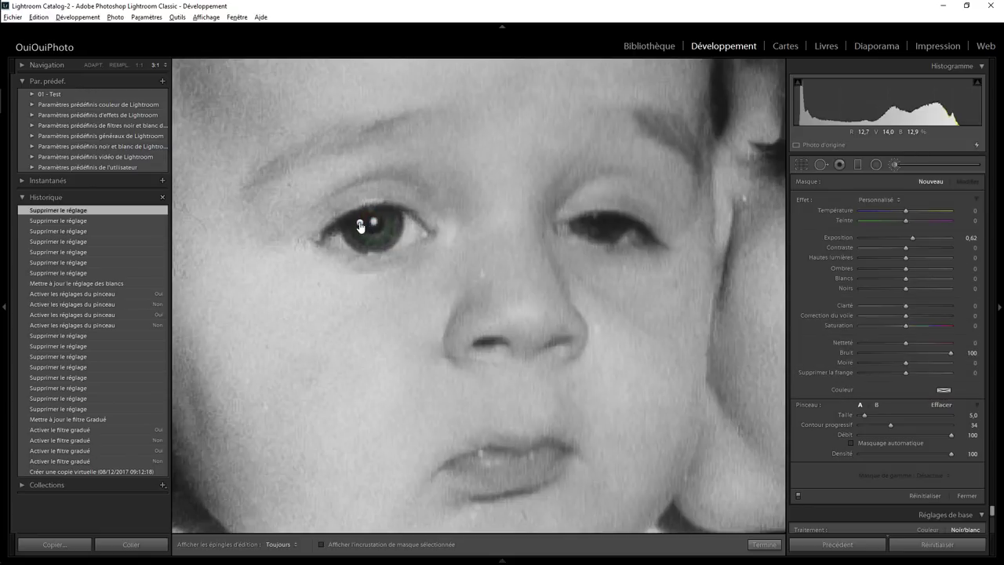
Step: Delete the green eye brush adjustment, undoing two deletions to correct mistakes
{"action": "left_click", "coordinate": [359, 223]}
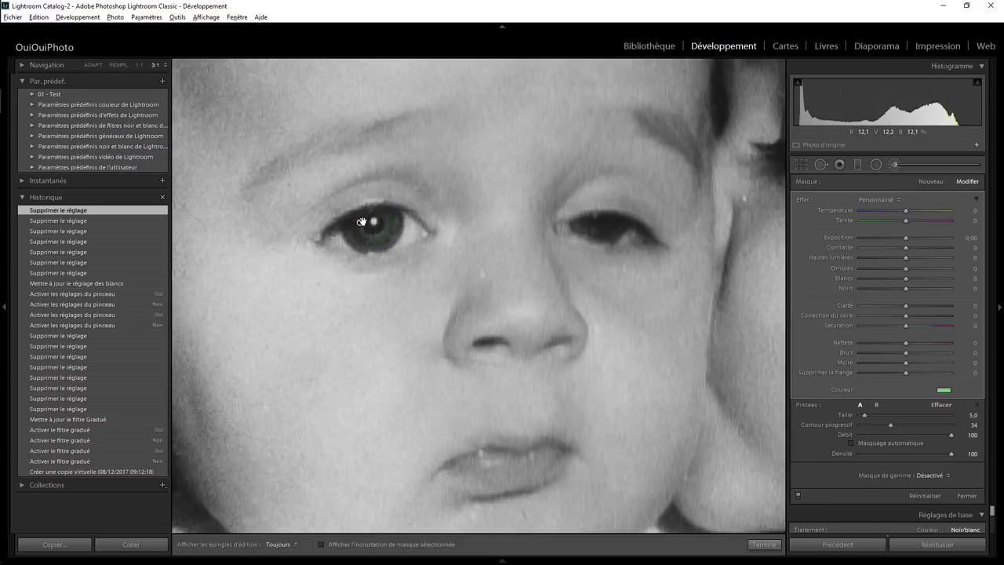
{"action": "key", "text": "Delete"}
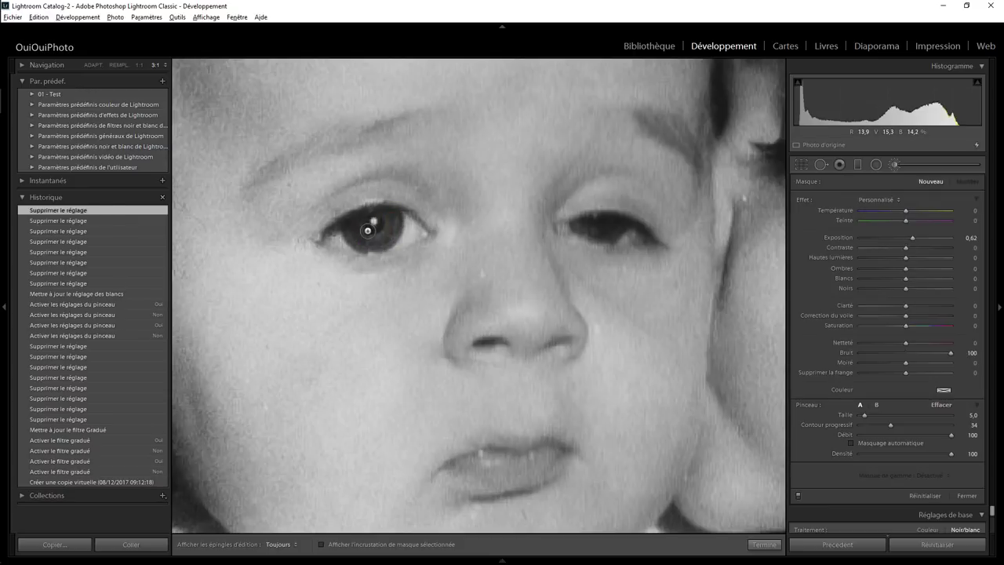
{"action": "key", "text": "ctrl+z"}
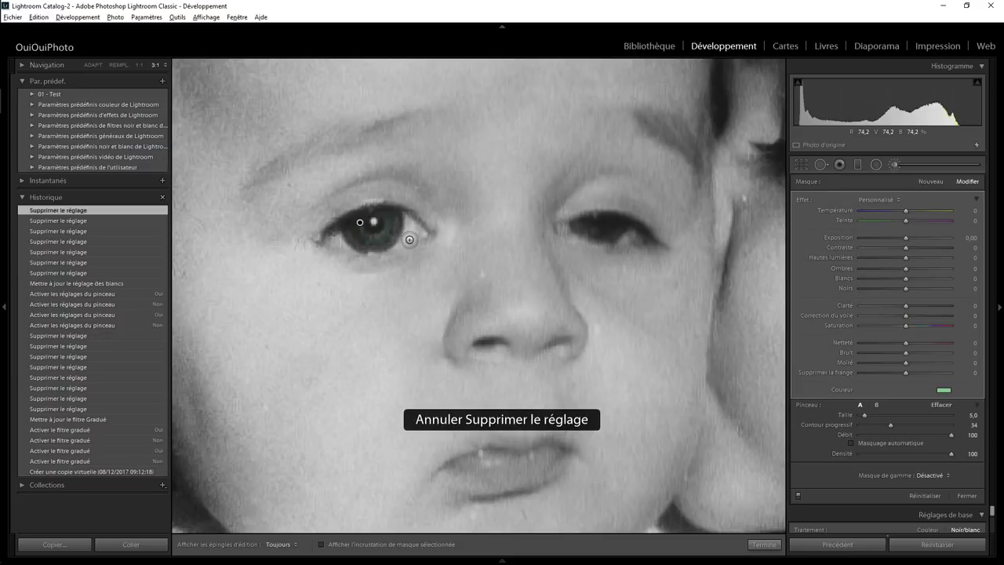
{"action": "key", "text": "ctrl+z"}
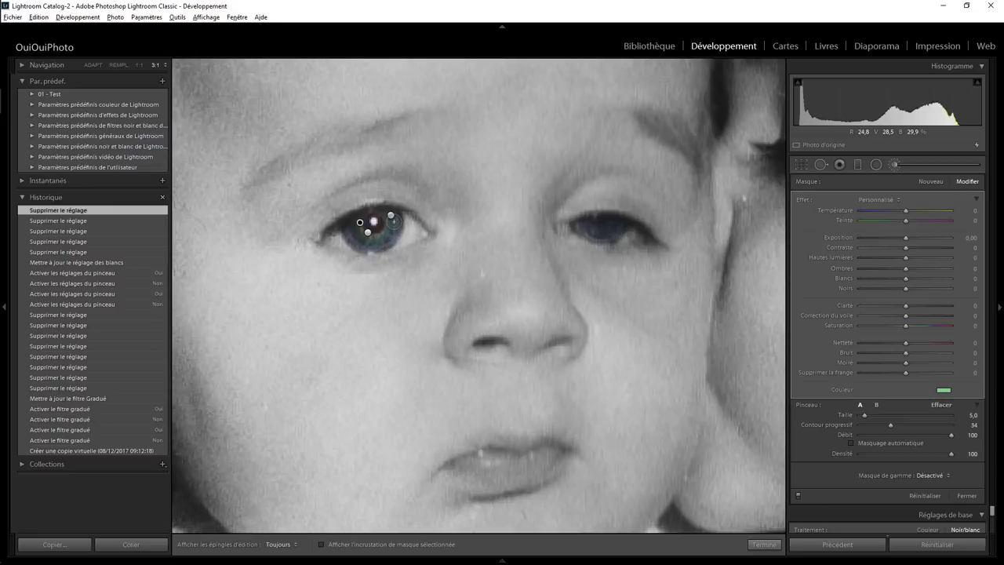
{"action": "key", "text": "Delete"}
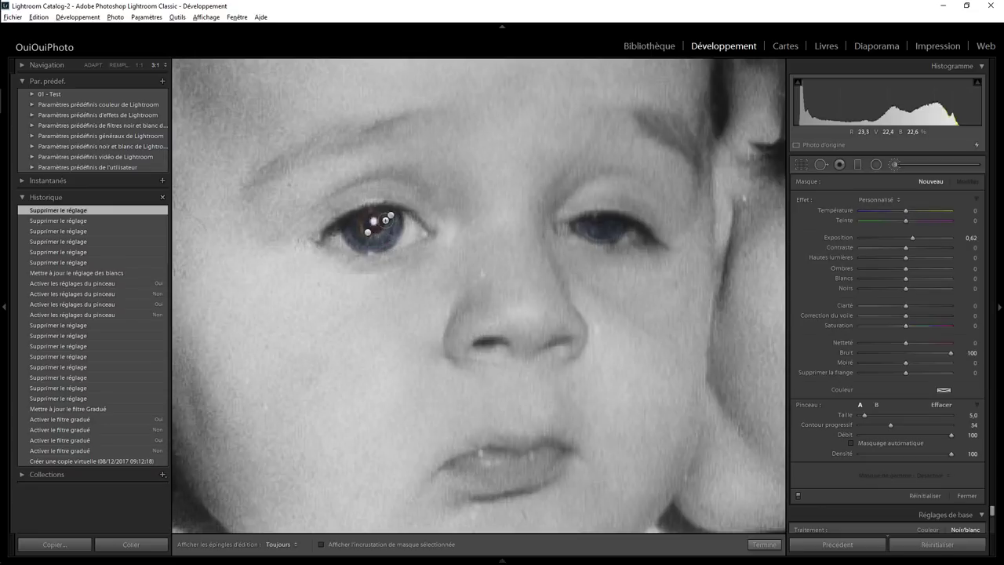
Step: Delete the last two eye brush adjustments so the eye is grey, and fit the whole photo
{"action": "left_click", "coordinate": [392, 217]}
{"action": "key", "text": "Delete"}
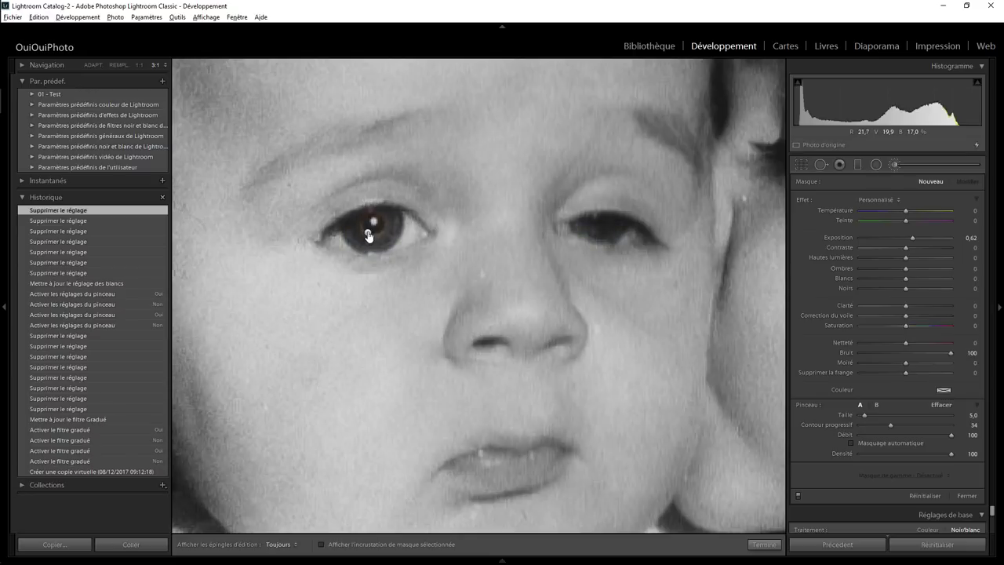
{"action": "left_click", "coordinate": [368, 233]}
{"action": "key", "text": "Delete"}
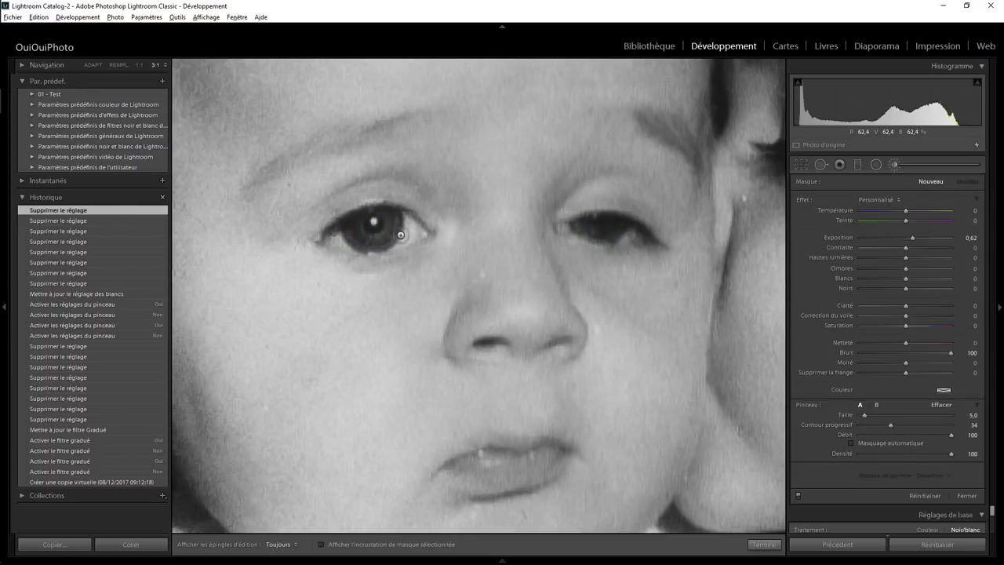
{"action": "left_click", "coordinate": [93, 65]}
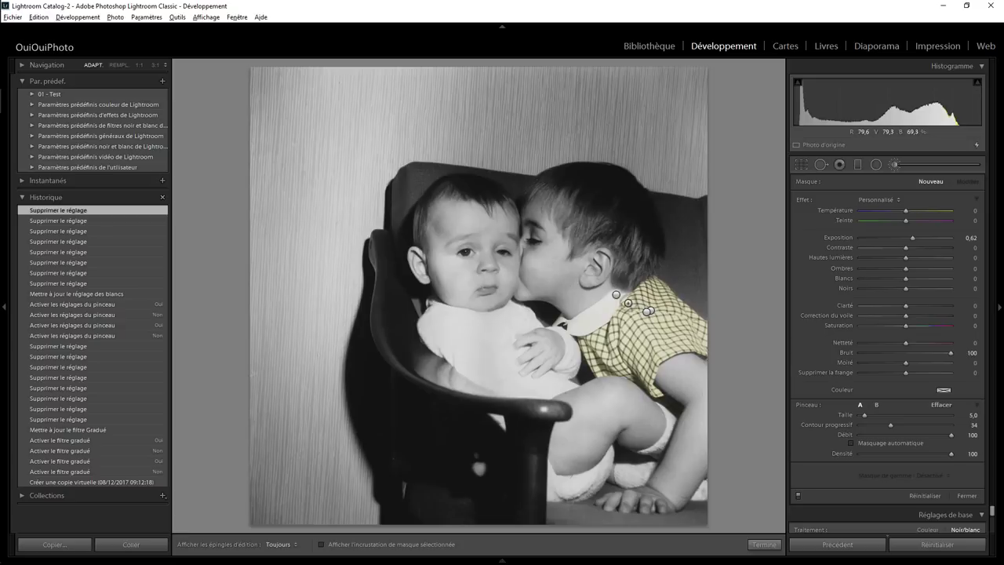
{"action": "left_click", "coordinate": [617, 296]}
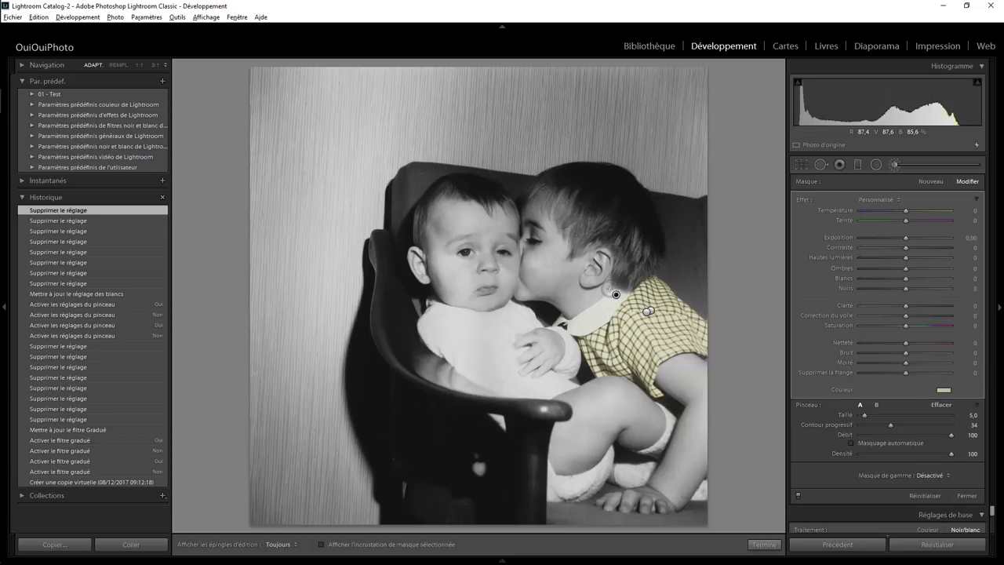
Step: Delete the collar brush, preview both shirt brush masks with the overlay, then view at 1:1
{"action": "key", "text": "Delete"}
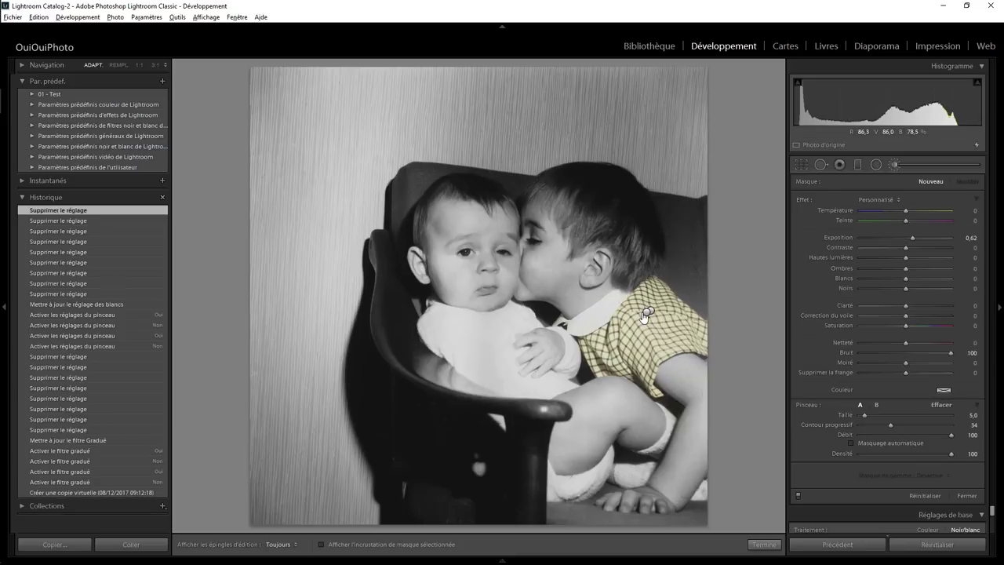
{"action": "left_click", "coordinate": [648, 311]}
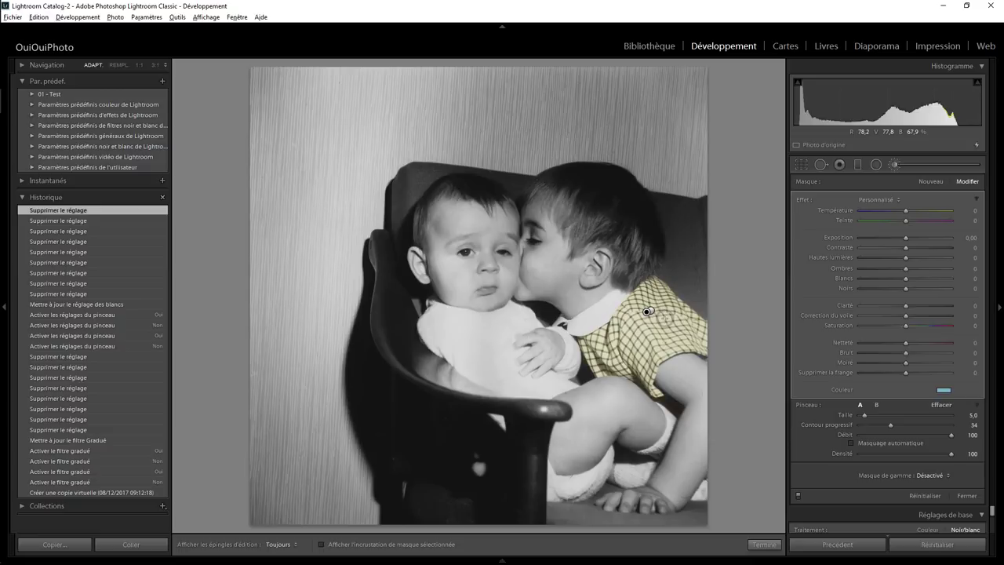
{"action": "key", "text": "o"}
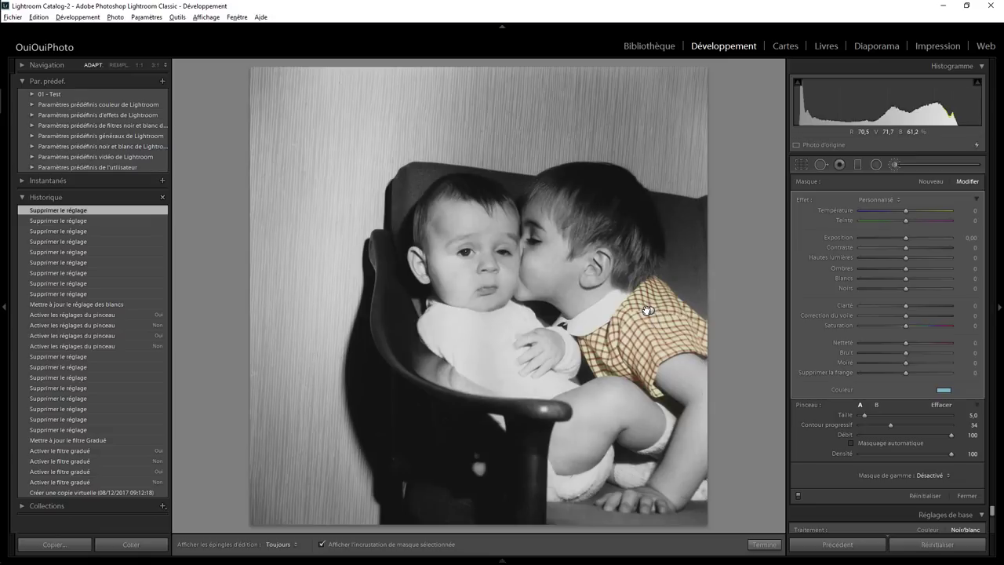
{"action": "left_click", "coordinate": [649, 312]}
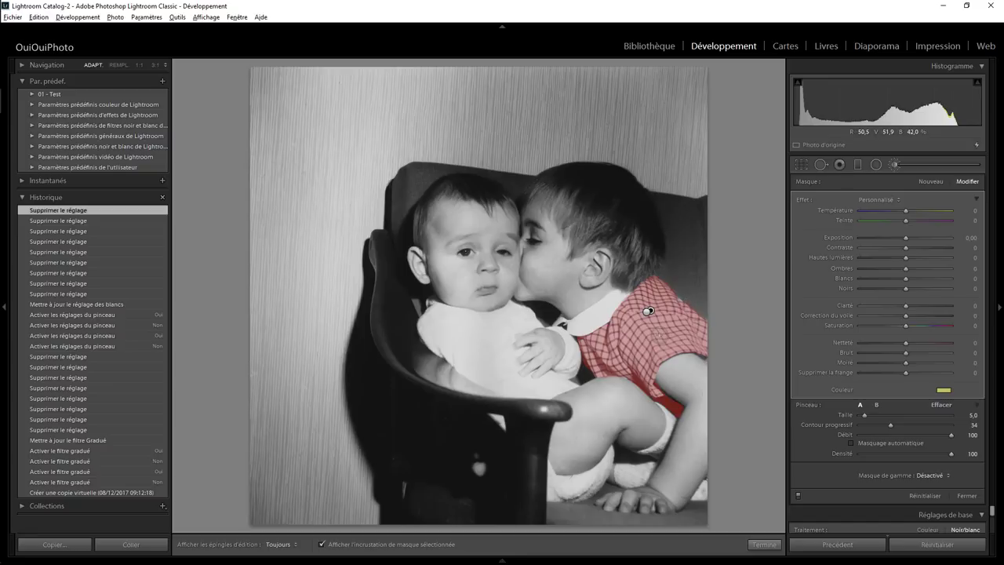
{"action": "left_click", "coordinate": [648, 311]}
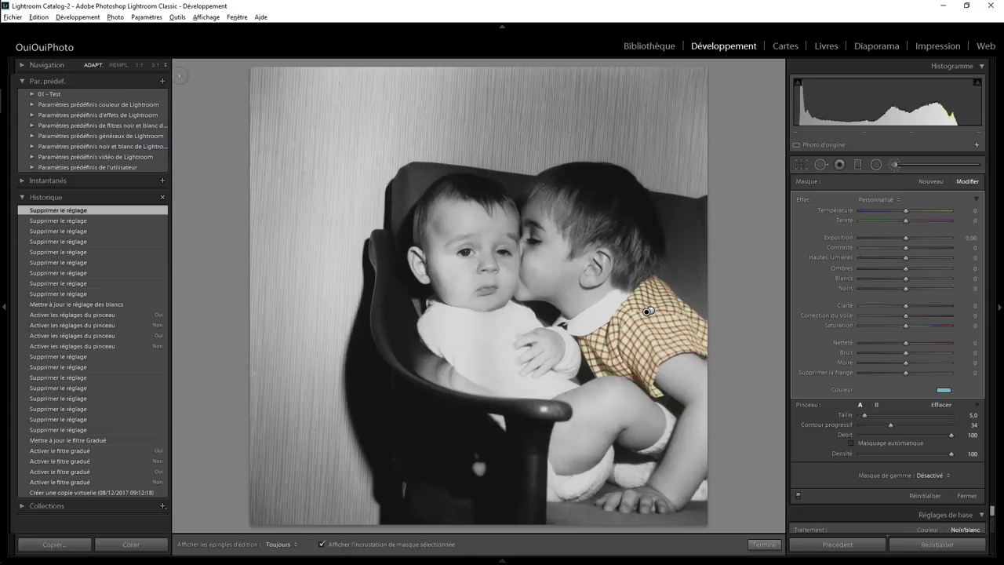
{"action": "left_click", "coordinate": [142, 68]}
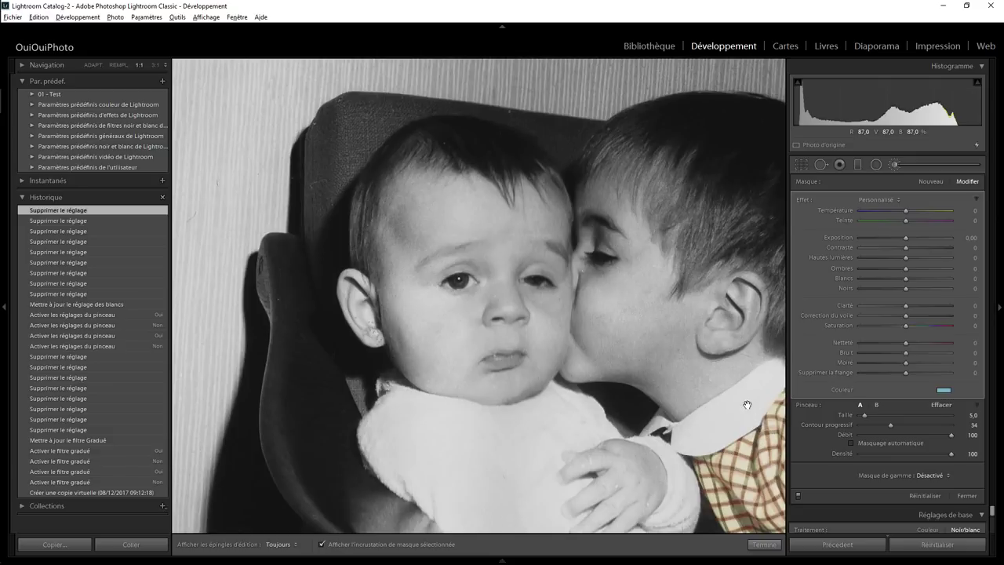
Step: Pan to the checked shirt and trial-delete a shirt brush, undoing it
{"action": "left_click_drag", "start_coordinate": [750, 406], "coordinate": [353, 277]}
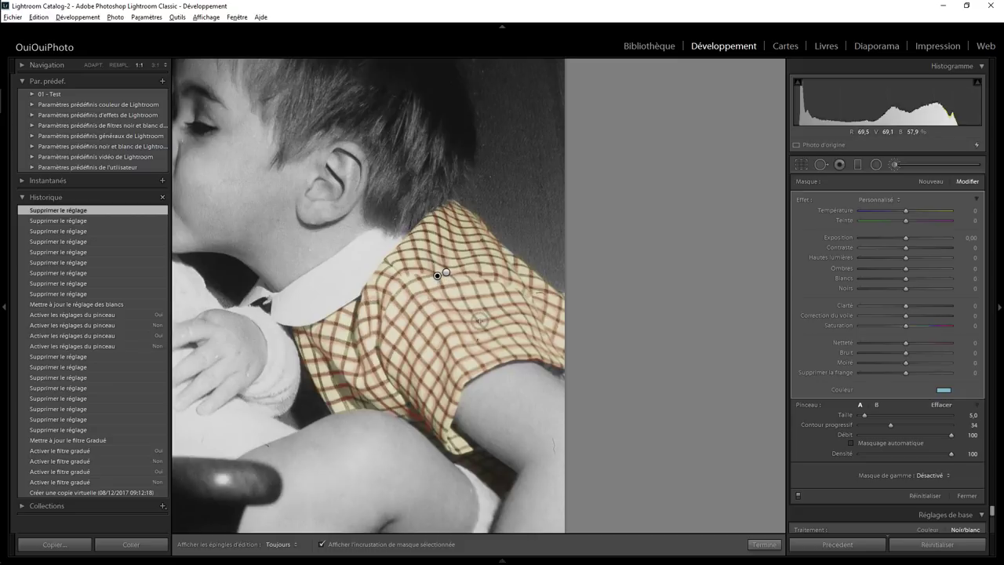
{"action": "key", "text": "Delete"}
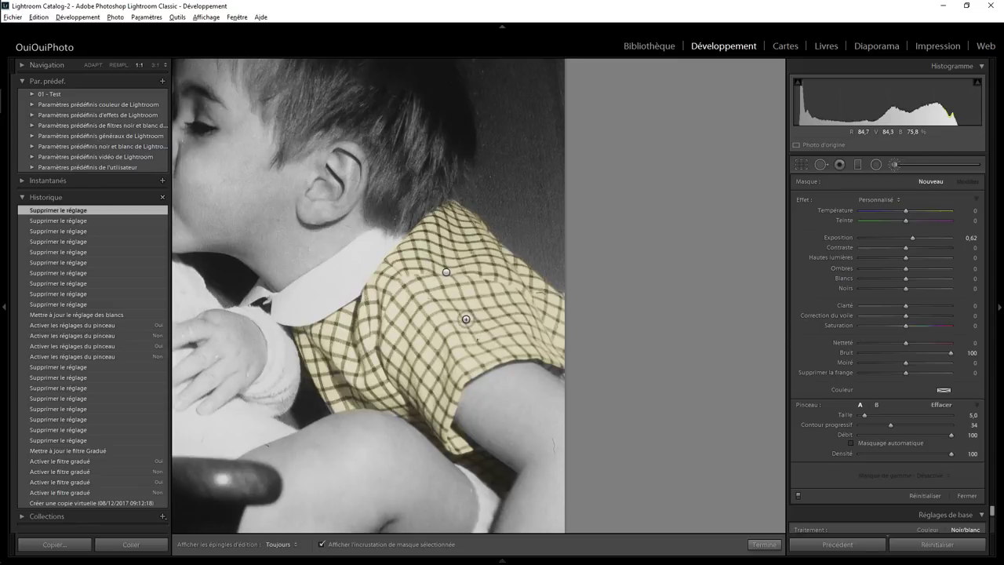
{"action": "key", "text": "ctrl+z"}
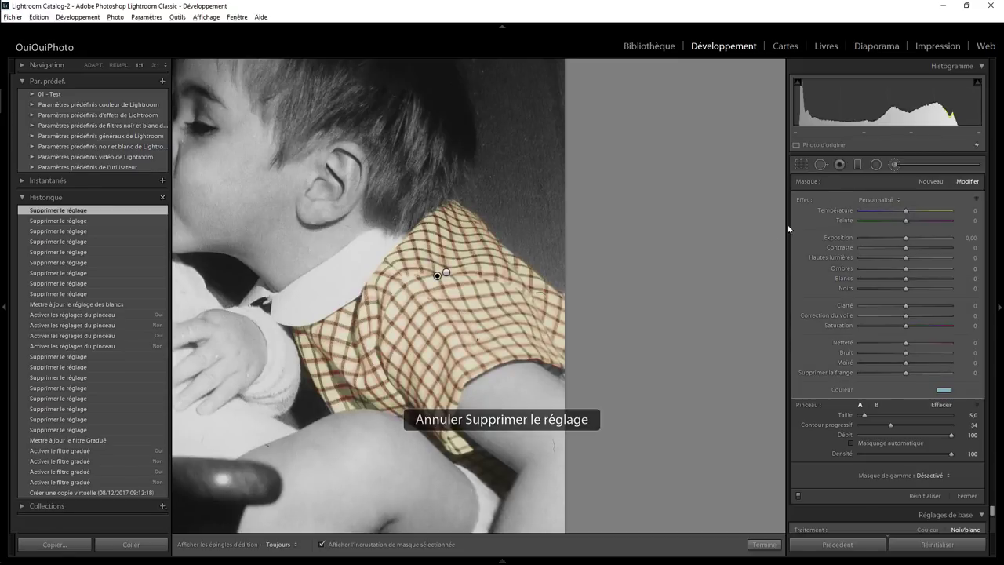
{"action": "left_click", "coordinate": [764, 544]}
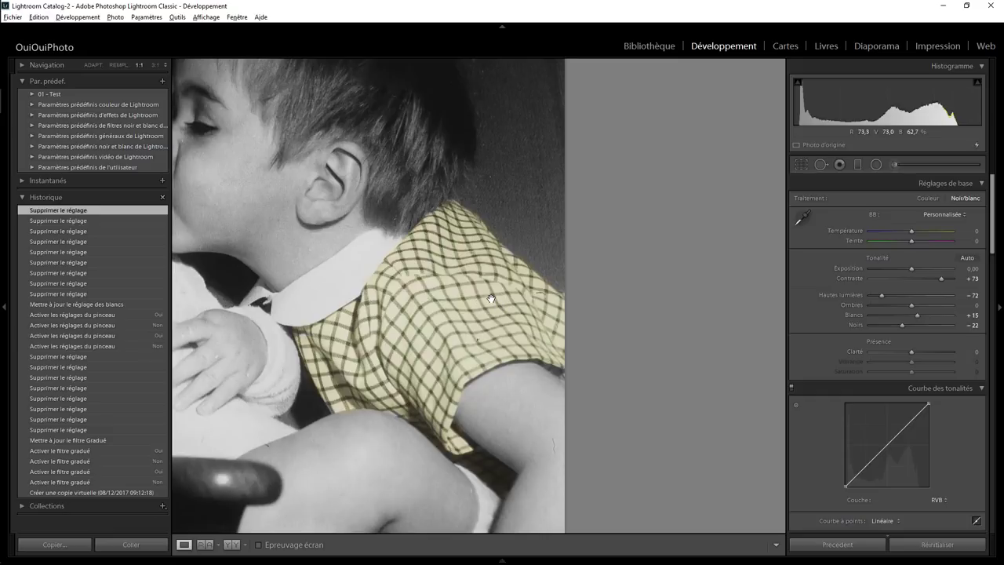
Step: Delete both shirt colour brush adjustments and fit the now fully grey photo in view
{"action": "left_click", "coordinate": [894, 164]}
{"action": "left_click", "coordinate": [439, 276]}
{"action": "key", "text": "Delete"}
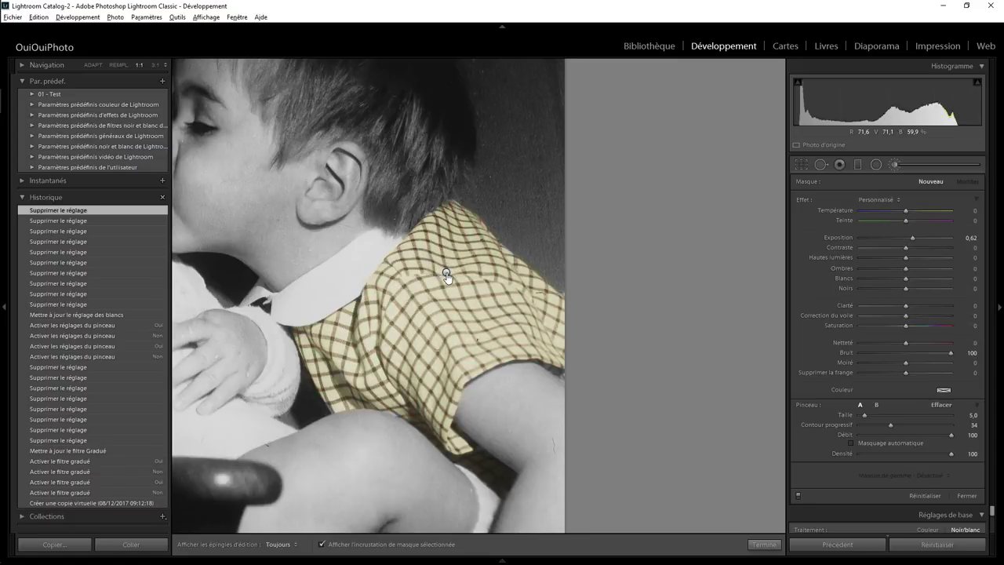
{"action": "left_click", "coordinate": [445, 270]}
{"action": "key", "text": "Delete"}
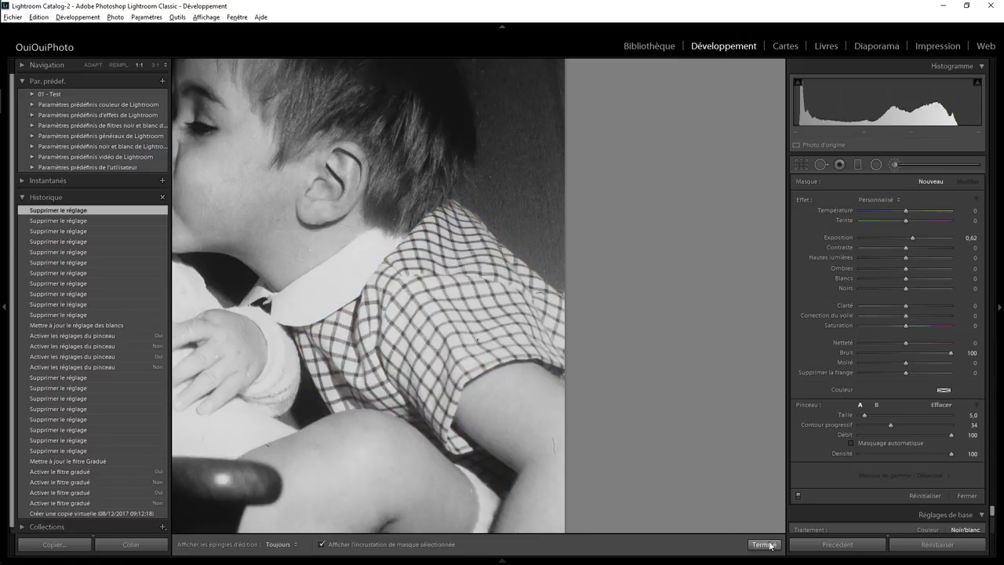
{"action": "left_click", "coordinate": [764, 543]}
{"action": "left_click", "coordinate": [408, 241]}
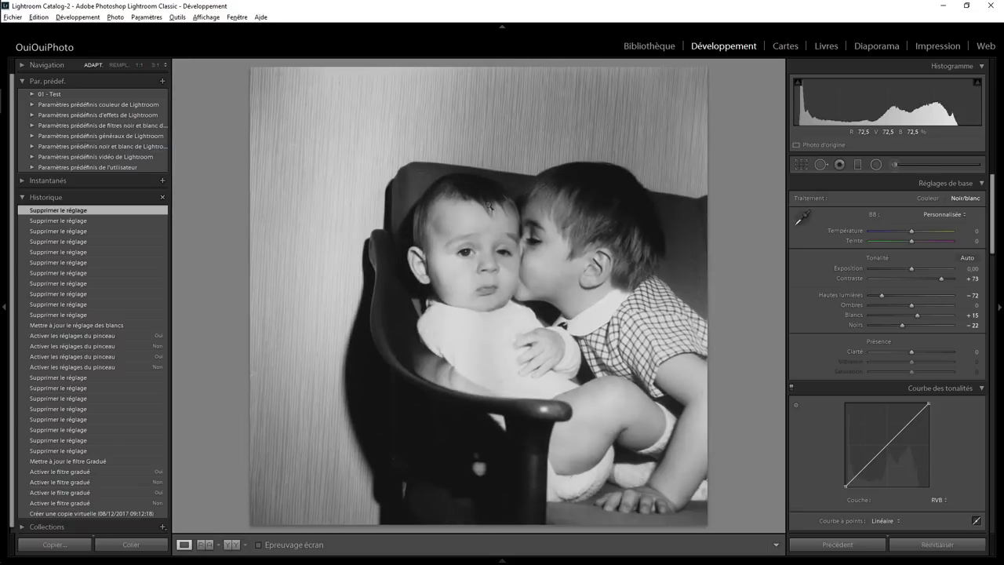
Step: Toggle the spot-removal corrections on and off to compare, leaving them disabled
{"action": "left_click", "coordinate": [821, 165]}
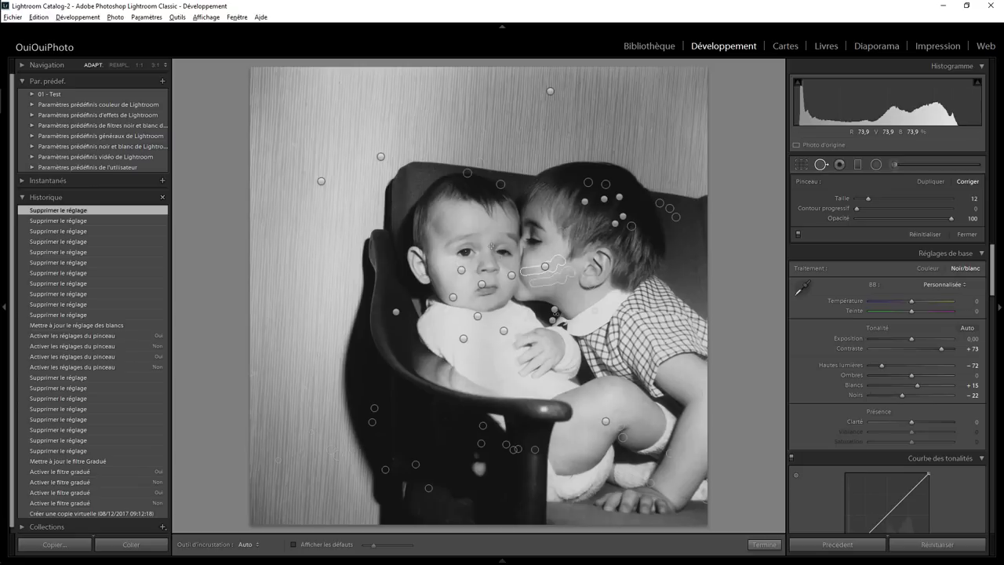
{"action": "left_click", "coordinate": [798, 234]}
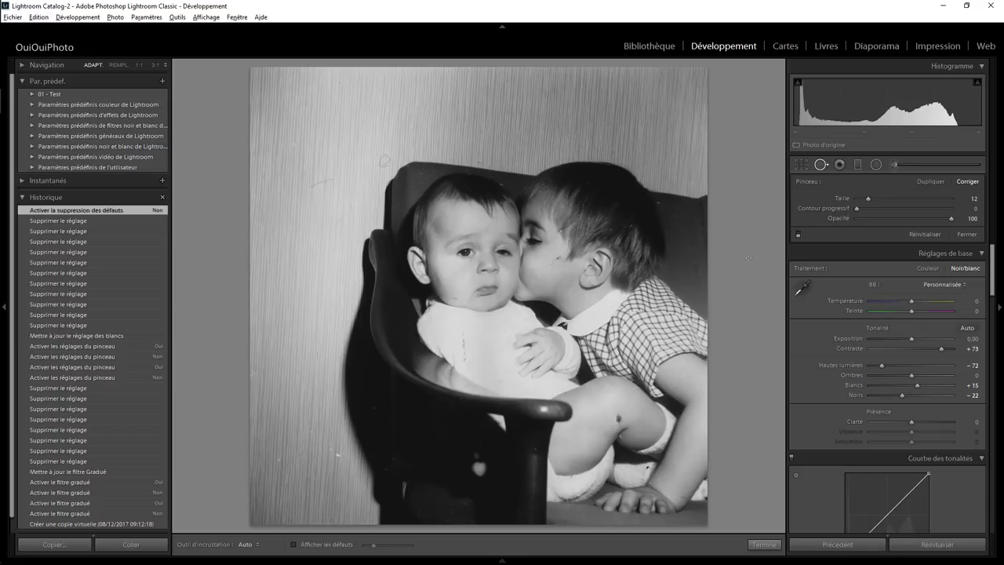
{"action": "left_click", "coordinate": [799, 234]}
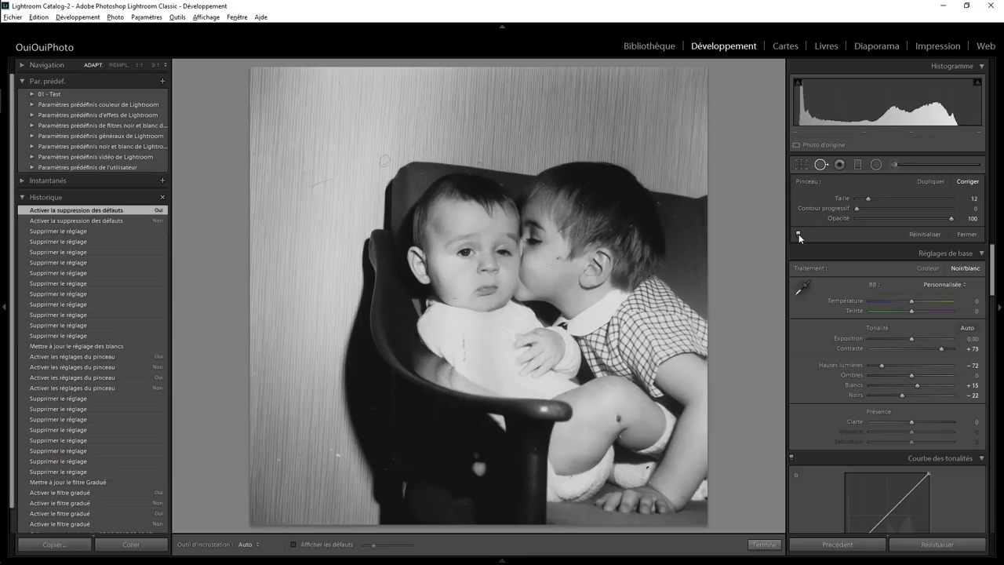
{"action": "left_click", "coordinate": [798, 234]}
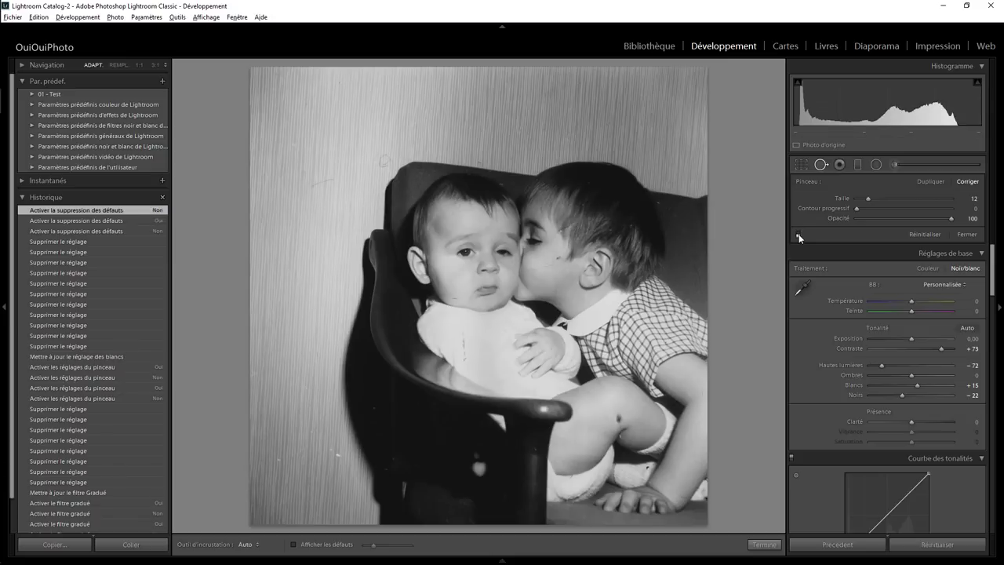
{"action": "left_click", "coordinate": [799, 233]}
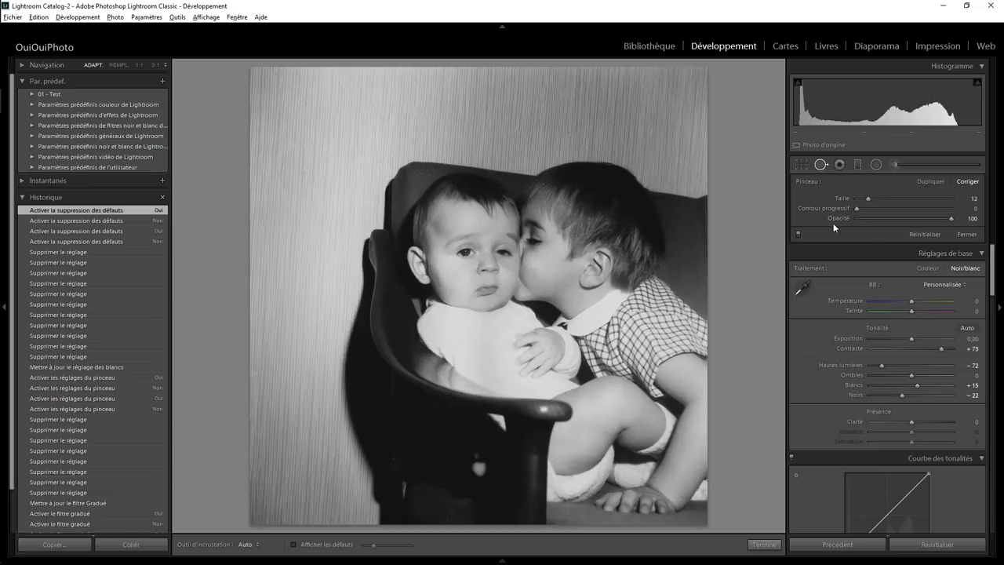
{"action": "left_click", "coordinate": [798, 234]}
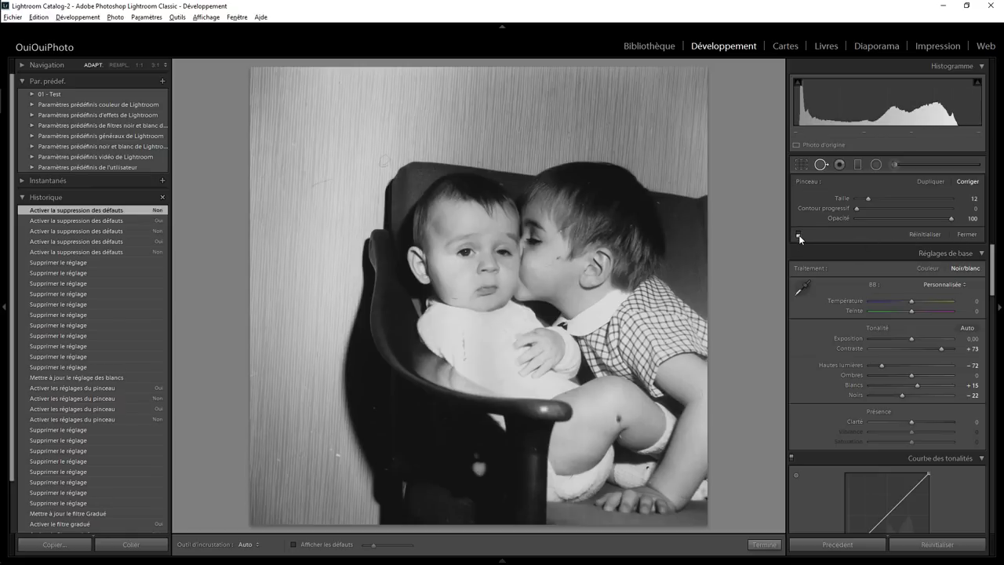
{"action": "left_click", "coordinate": [970, 239]}
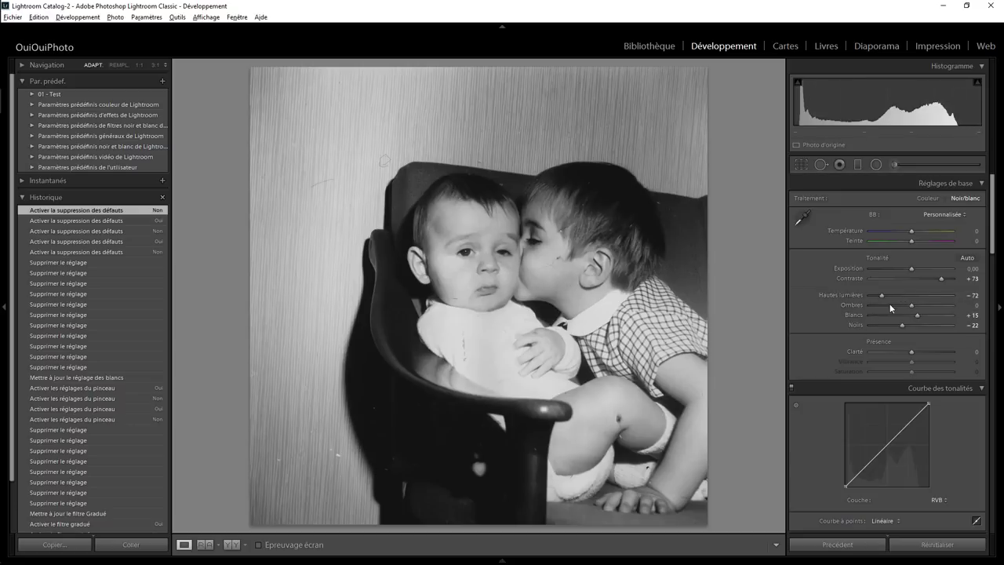
Step: Reset Contraste (+73), Hautes lumières (-72), Blancs (+15) and Noirs (-22) to 0
{"action": "double_click", "coordinate": [938, 281]}
{"action": "mouse_move", "coordinate": [882, 295]}
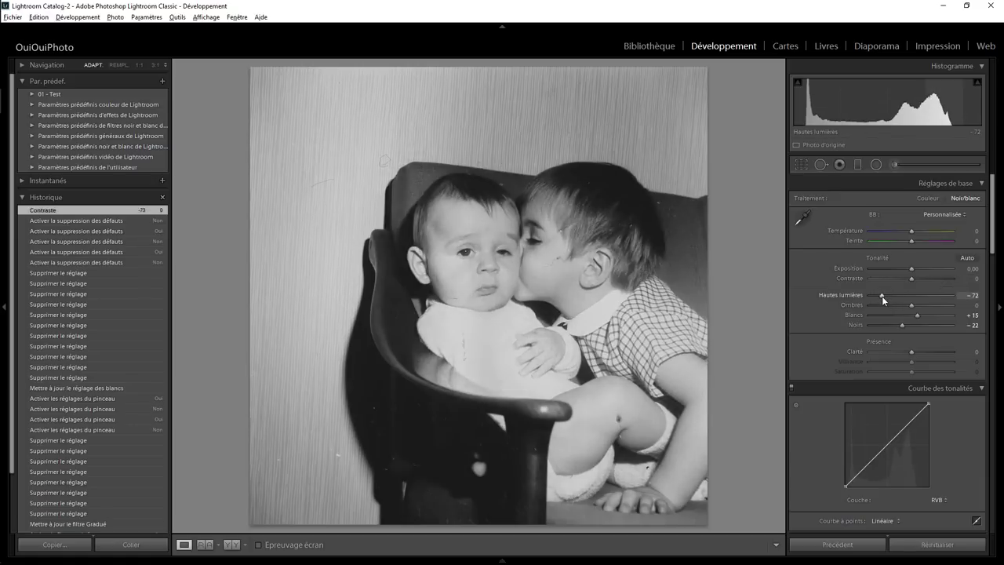
{"action": "double_click", "coordinate": [882, 295]}
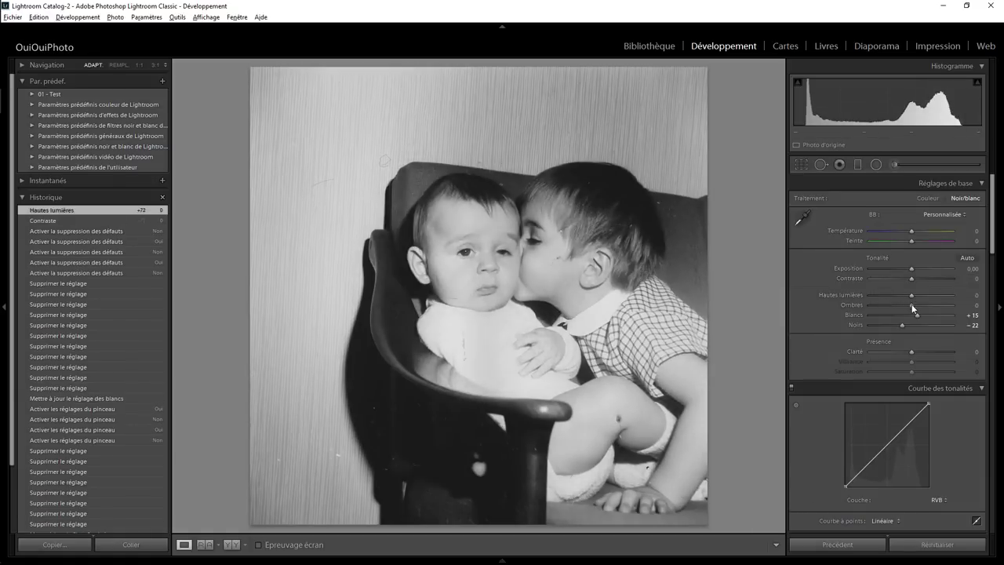
{"action": "double_click", "coordinate": [917, 315]}
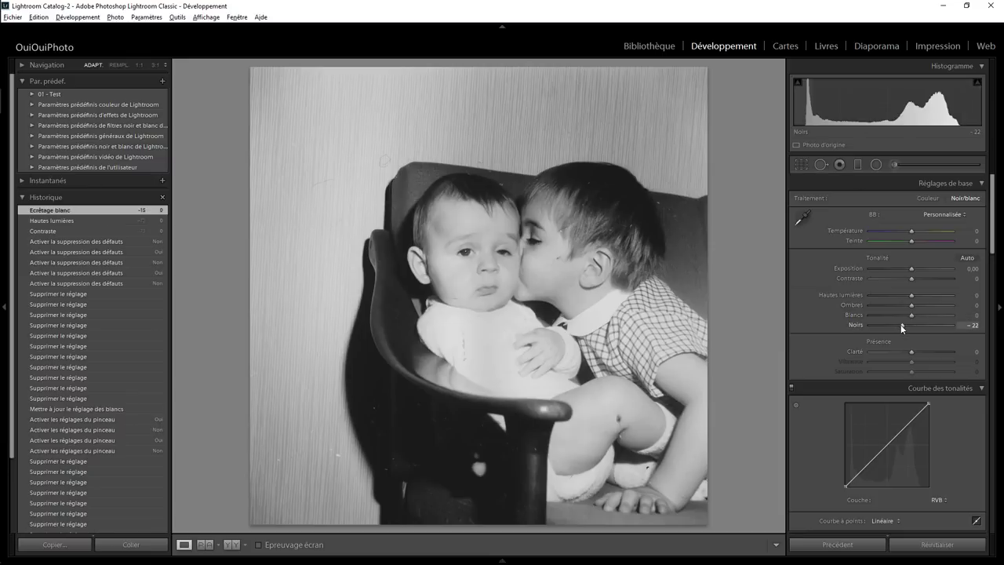
{"action": "double_click", "coordinate": [904, 324]}
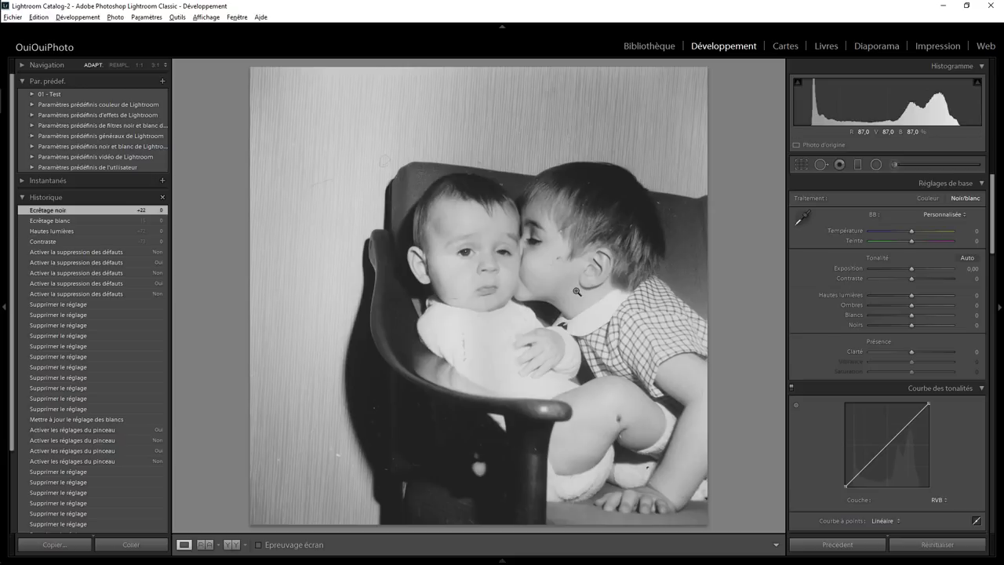
Step: Compare against the original sepia, try the Noir/blanc treatment, then return to Couleur
{"action": "key", "text": "backslash"}
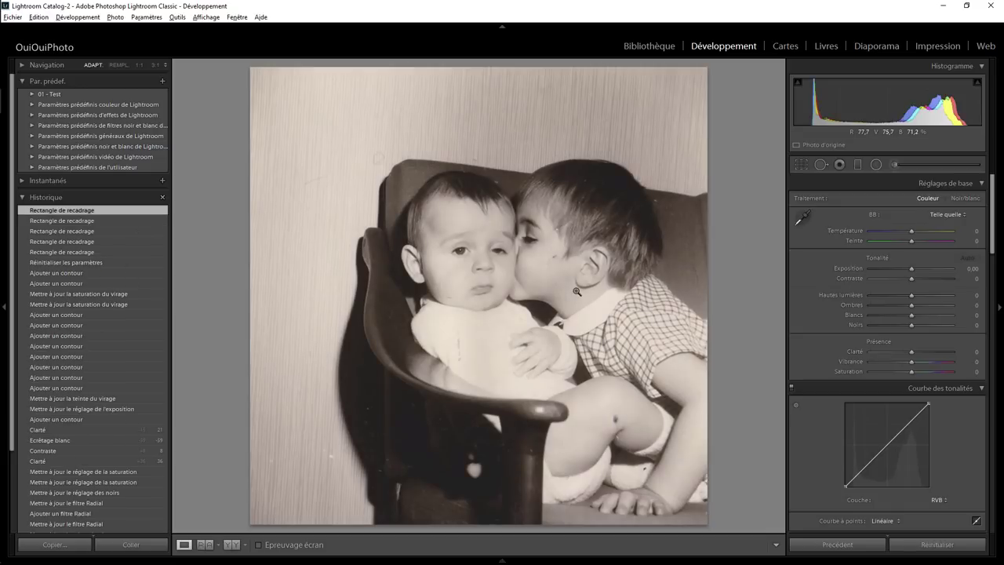
{"action": "key", "text": "backslash"}
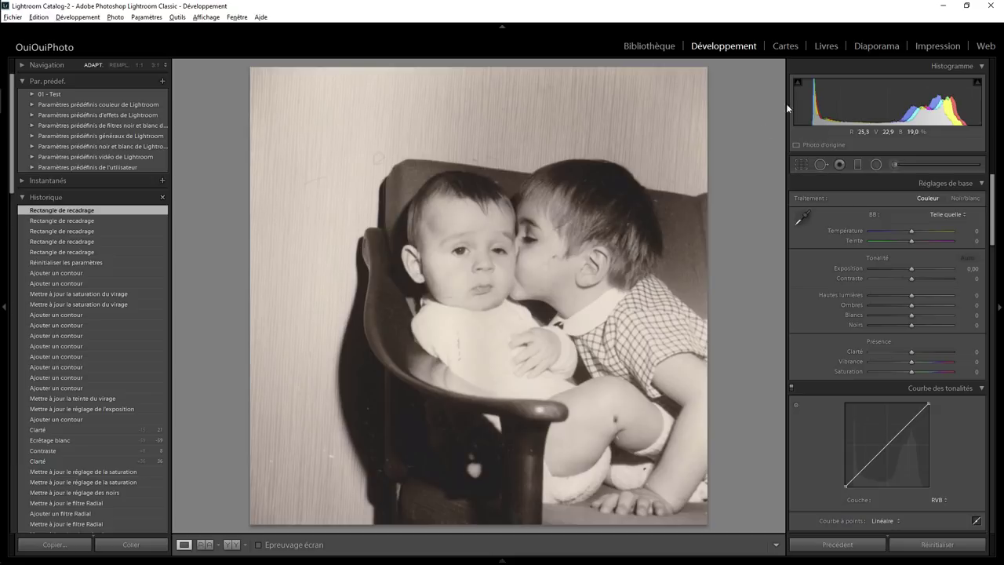
{"action": "left_click", "coordinate": [964, 199]}
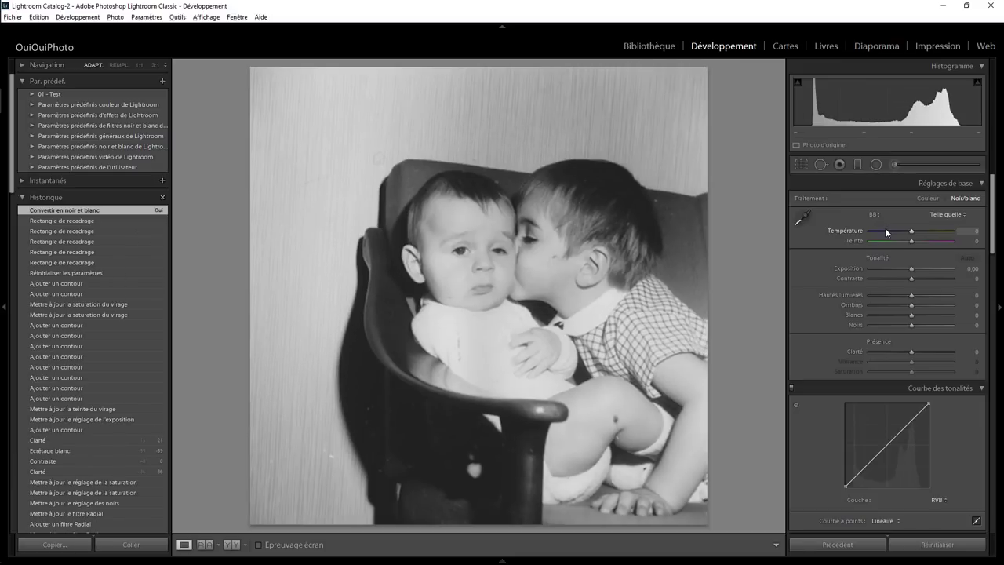
{"action": "left_click", "coordinate": [927, 198]}
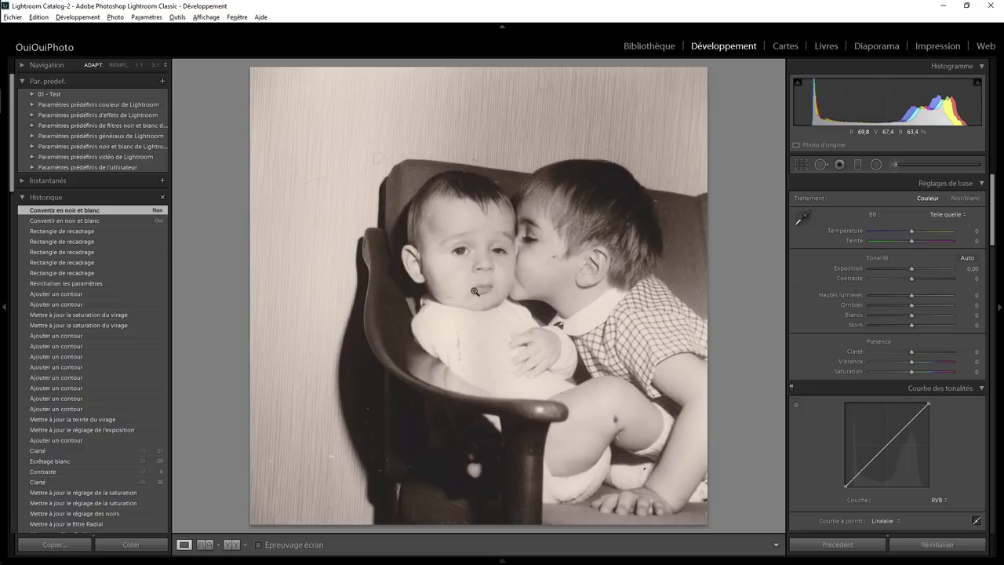
Step: Step from the black-and-white copy to the fully colourised version for comparison
{"action": "key", "text": "Right"}
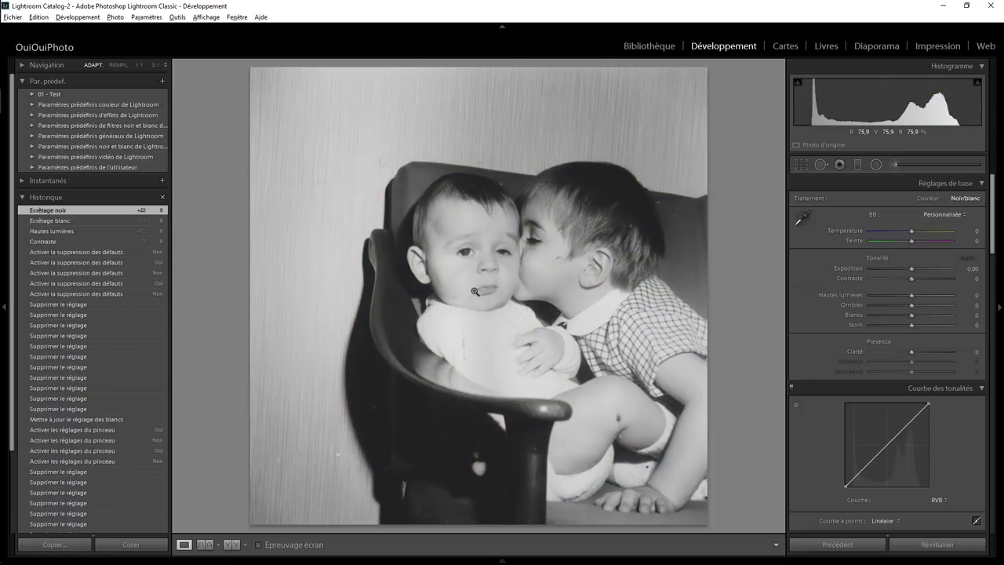
{"action": "key", "text": "Right"}
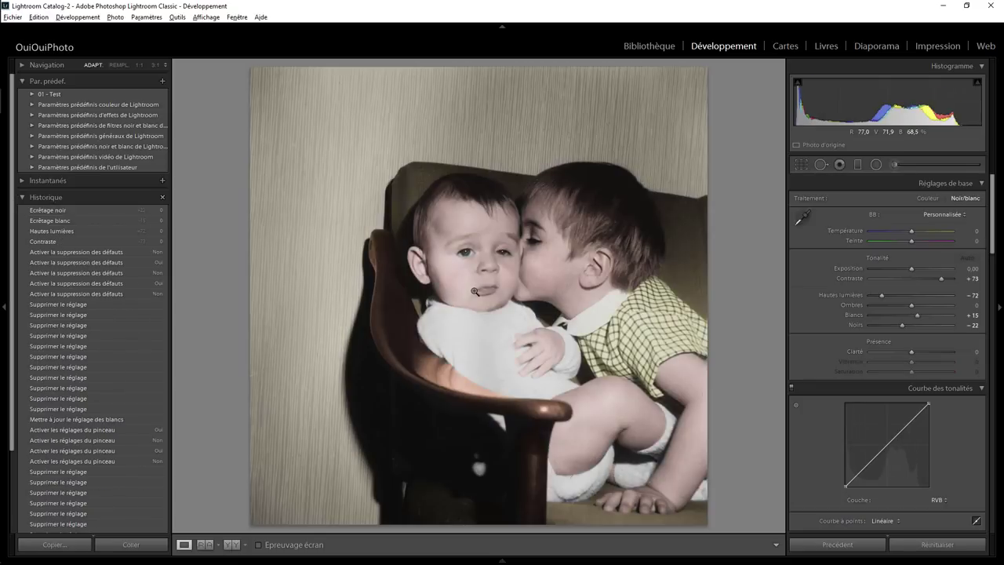